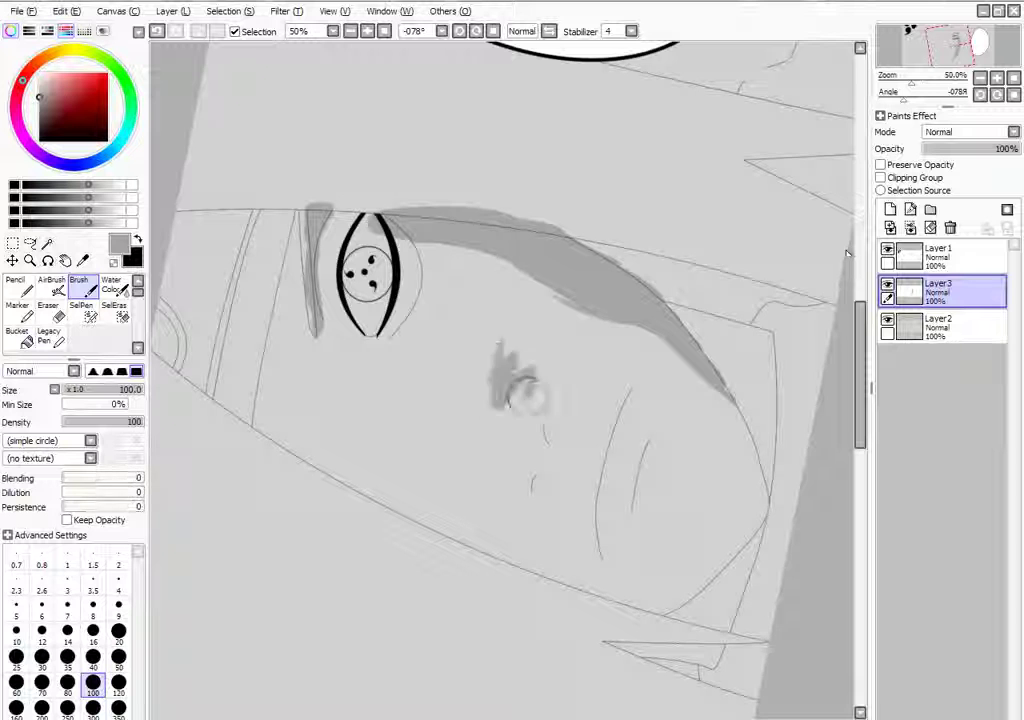
Paint flat grey shadow along the cheek, jaw and neck on Layer3 with the 100-size Brush
{"action": "key", "text": "End"}
{"action": "key", "text": "End"}
{"action": "key", "text": "End"}
{"action": "key", "text": "End"}
{"action": "key", "text": "End"}
{"action": "key", "text": "End"}
{"action": "key", "text": "End"}
{"action": "key", "text": "End"}
{"action": "key", "text": "End"}
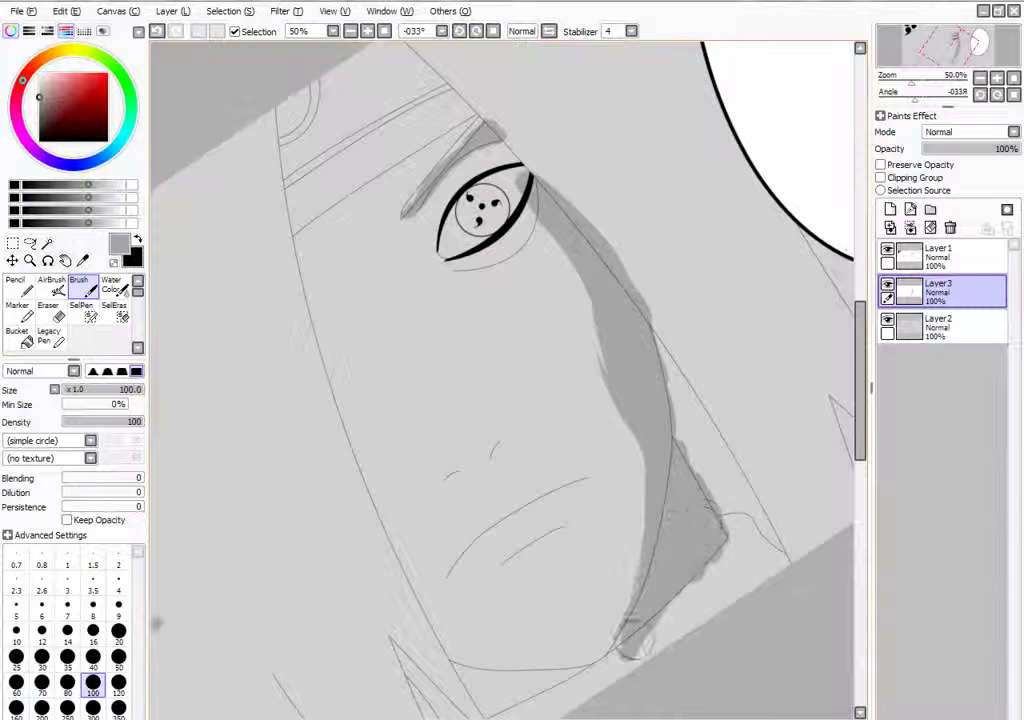
{"action": "left_click_drag", "start_coordinate": [318, 360], "coordinate": [325, 442]}
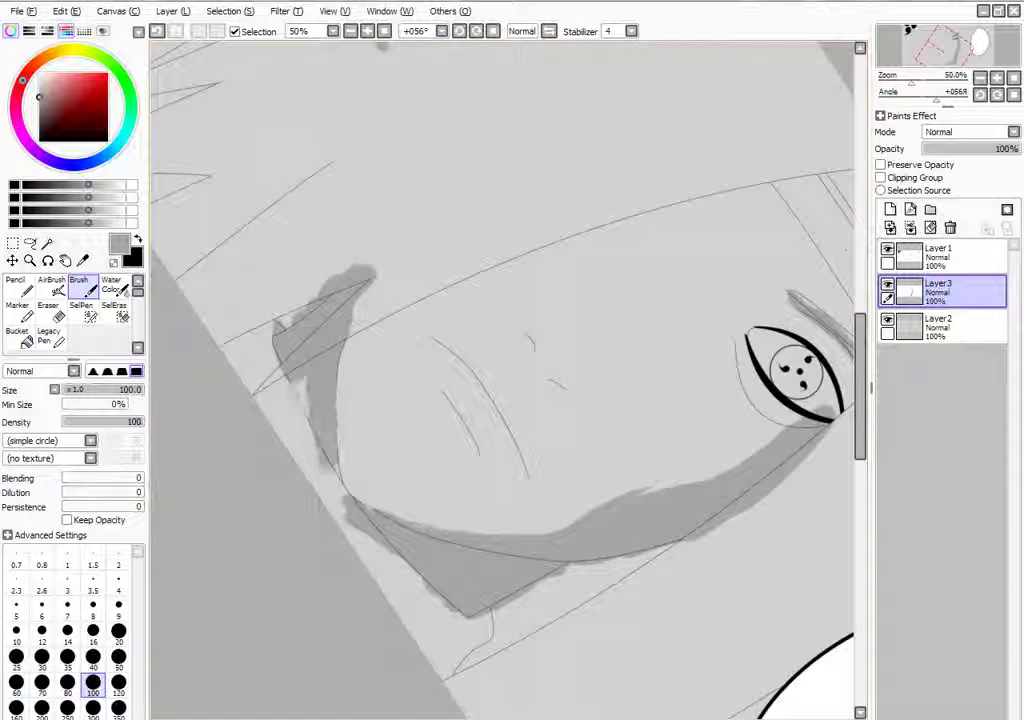
Fill in the neck shadow and shade around the eye and along the headband's lower edge in the same grey
{"action": "key", "text": "Delete"}
{"action": "key", "text": "Delete"}
{"action": "key", "text": "Delete"}
{"action": "key", "text": "Delete"}
{"action": "key", "text": "Delete"}
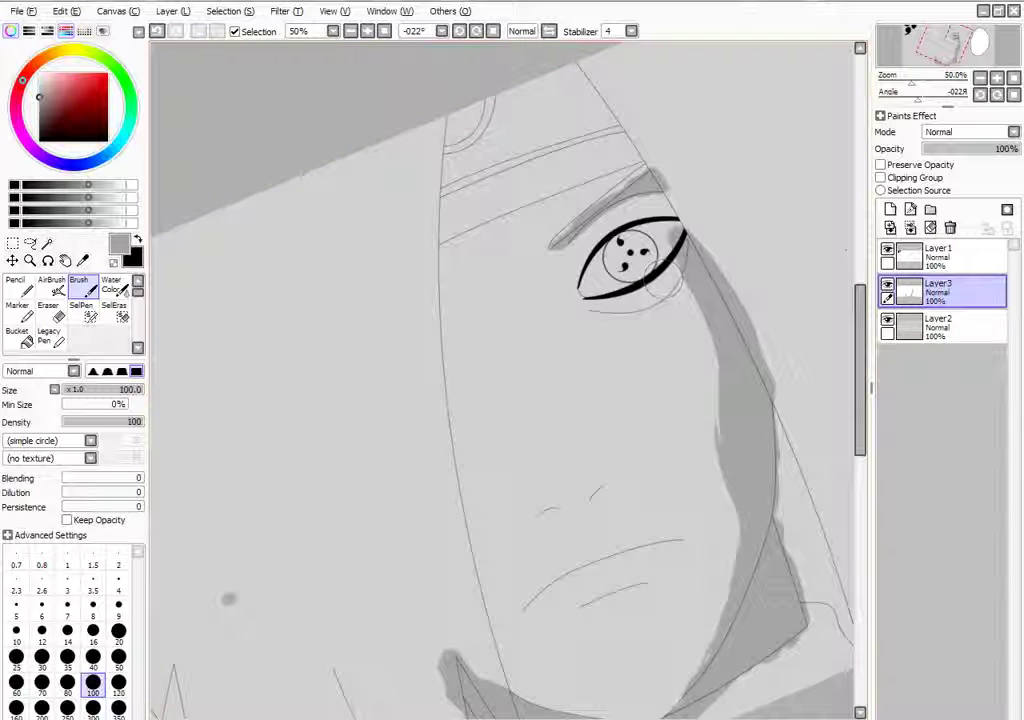
{"action": "key", "text": "Delete"}
{"action": "key", "text": "Delete"}
{"action": "key", "text": "Delete"}
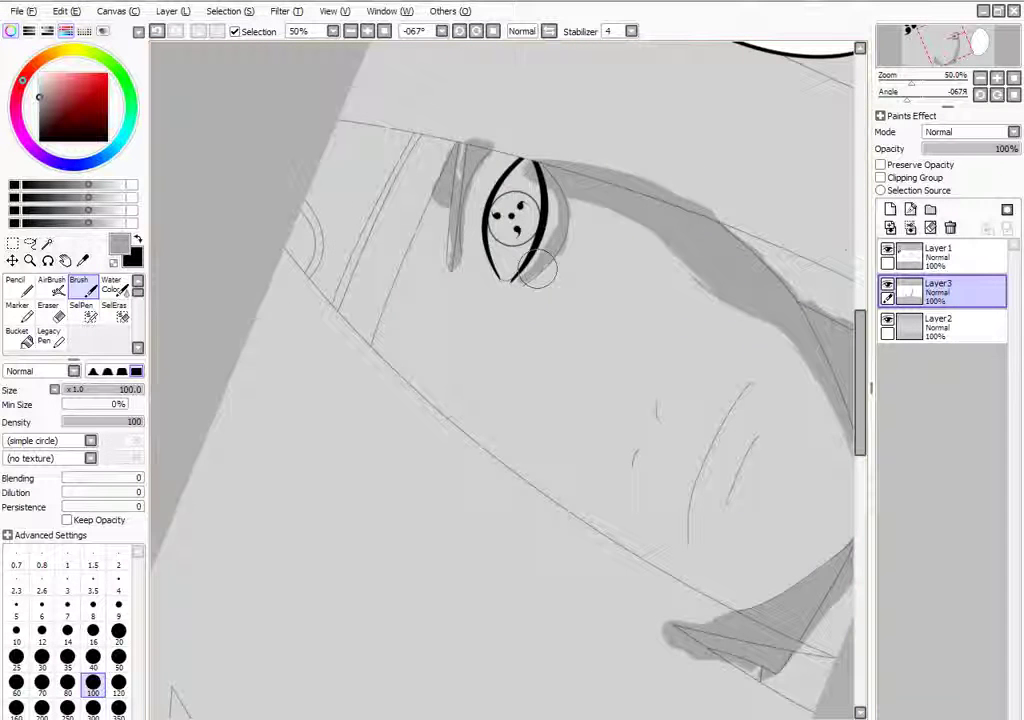
{"action": "scroll", "coordinate": [850, 258], "scroll_direction": "up", "scroll_amount": 3}
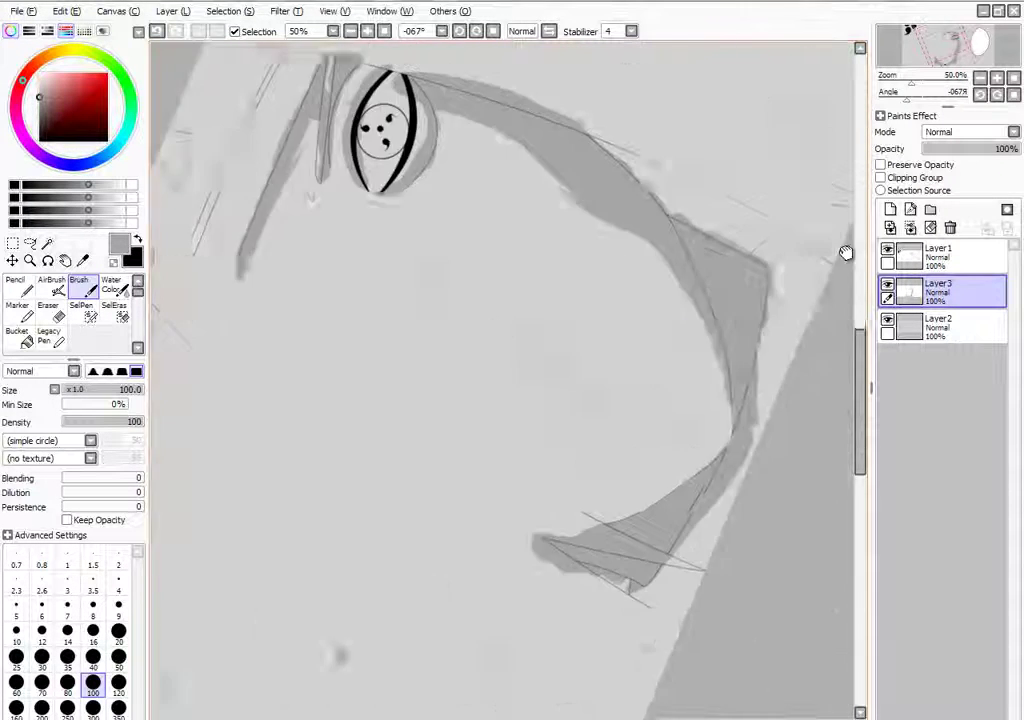
Paint grey shadows for the underside of the nose, the upper lip and the area below the lower lip
{"action": "mouse_move", "coordinate": [640, 373]}
{"action": "left_mouse_down"}
{"action": "mouse_move", "coordinate": [601, 469]}
{"action": "mouse_move", "coordinate": [605, 538]}
{"action": "left_mouse_up"}
{"action": "mouse_move", "coordinate": [631, 403]}
{"action": "left_mouse_down"}
{"action": "mouse_move", "coordinate": [656, 366]}
{"action": "mouse_move", "coordinate": [615, 480]}
{"action": "mouse_move", "coordinate": [657, 445]}
{"action": "left_mouse_up"}
{"action": "left_click_drag", "start_coordinate": [665, 300], "coordinate": [578, 496]}
{"action": "key", "text": "Home"}
{"action": "scroll", "coordinate": [391, 366], "scroll_direction": "up", "scroll_amount": 2}
{"action": "left_click_drag", "start_coordinate": [372, 342], "coordinate": [405, 402]}
{"action": "mouse_move", "coordinate": [480, 345]}
{"action": "left_mouse_down"}
{"action": "mouse_move", "coordinate": [450, 400]}
{"action": "mouse_move", "coordinate": [560, 300]}
{"action": "left_mouse_up"}
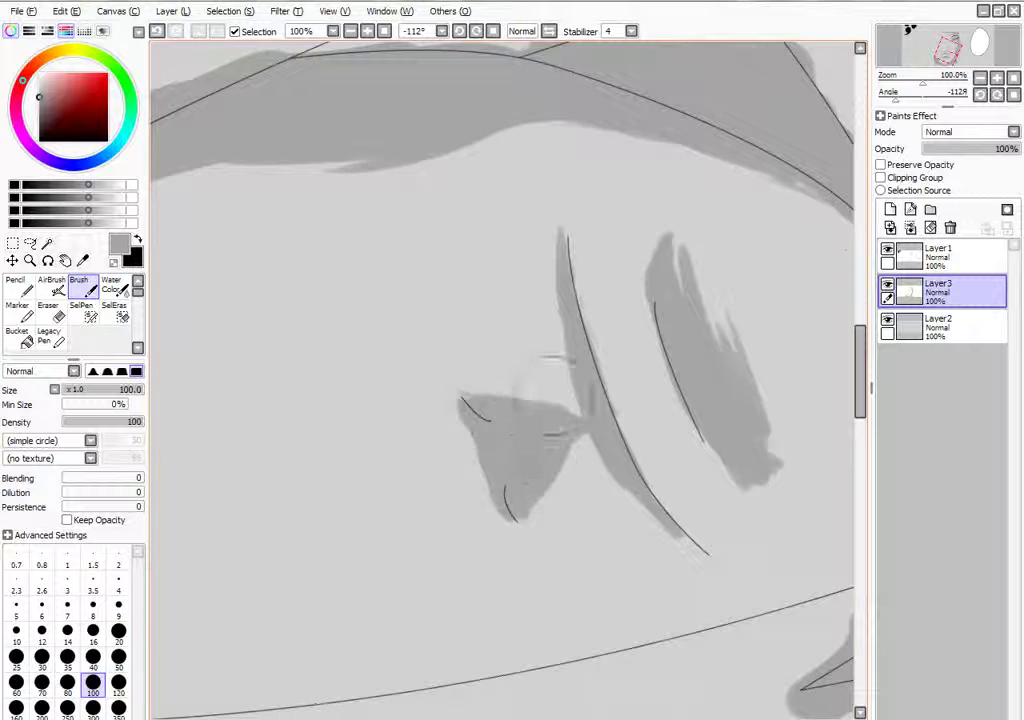
Paint grey shadow strips up both sides of the nose bridge, from the nostrils to the brow
{"action": "left_click_drag", "start_coordinate": [450, 400], "coordinate": [600, 300]}
{"action": "mouse_move", "coordinate": [445, 255]}
{"action": "left_mouse_down"}
{"action": "mouse_move", "coordinate": [425, 278]}
{"action": "mouse_move", "coordinate": [455, 310]}
{"action": "mouse_move", "coordinate": [457, 330]}
{"action": "left_mouse_up"}
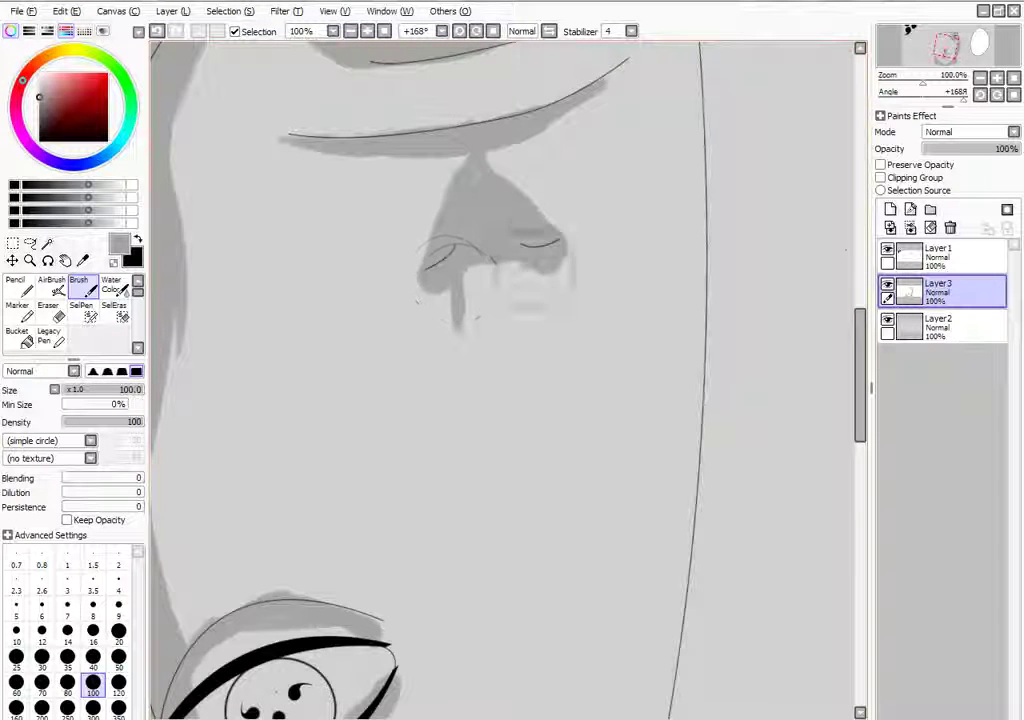
{"action": "left_click_drag", "start_coordinate": [428, 225], "coordinate": [446, 274]}
{"action": "left_click_drag", "start_coordinate": [469, 178], "coordinate": [503, 354]}
{"action": "scroll", "coordinate": [503, 354], "scroll_direction": "down", "scroll_amount": 2}
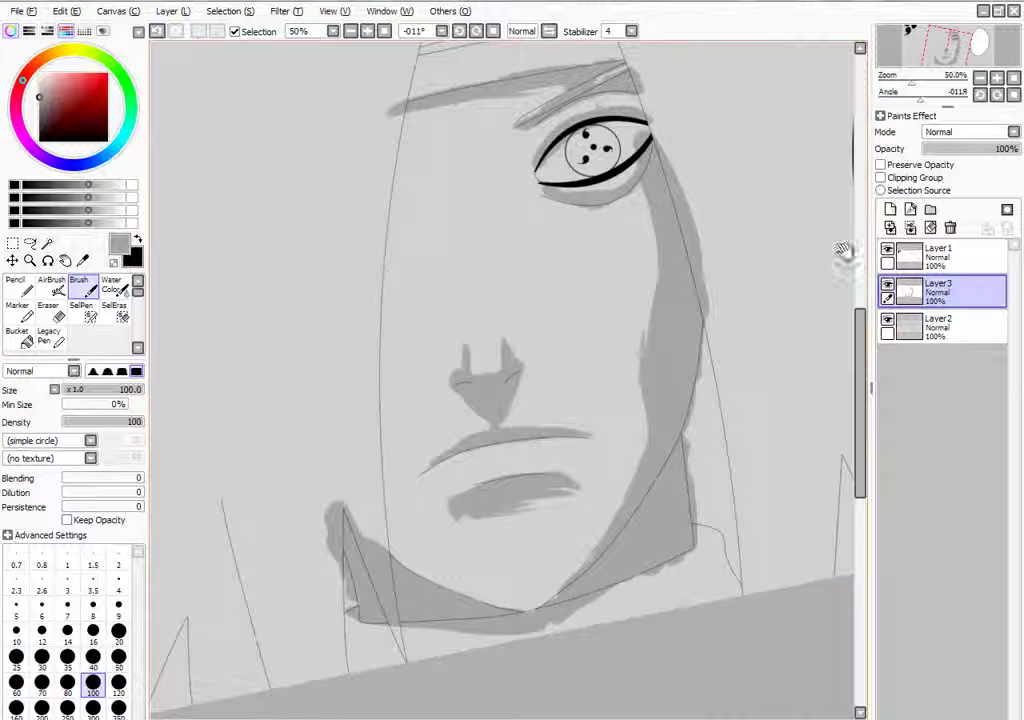
{"action": "scroll", "coordinate": [434, 199], "scroll_direction": "up", "scroll_amount": 1}
{"action": "left_click_drag", "start_coordinate": [510, 170], "coordinate": [491, 287]}
{"action": "mouse_move", "coordinate": [480, 200]}
{"action": "left_mouse_down"}
{"action": "mouse_move", "coordinate": [500, 340]}
{"action": "mouse_move", "coordinate": [497, 250]}
{"action": "left_mouse_up"}
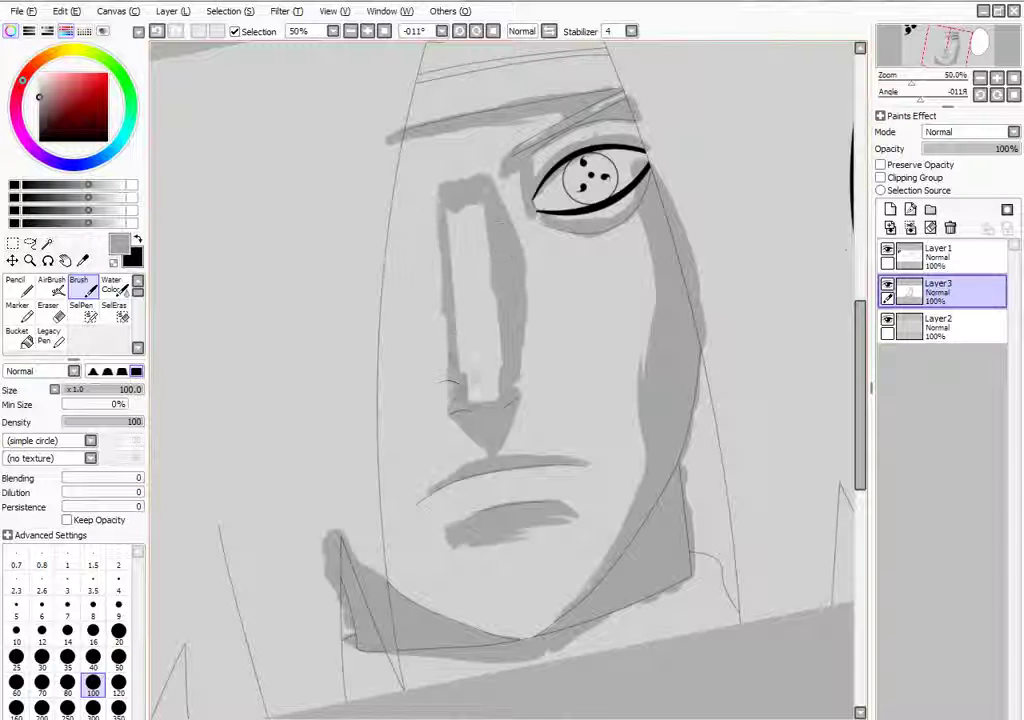
{"action": "left_click_drag", "start_coordinate": [430, 400], "coordinate": [430, 195]}
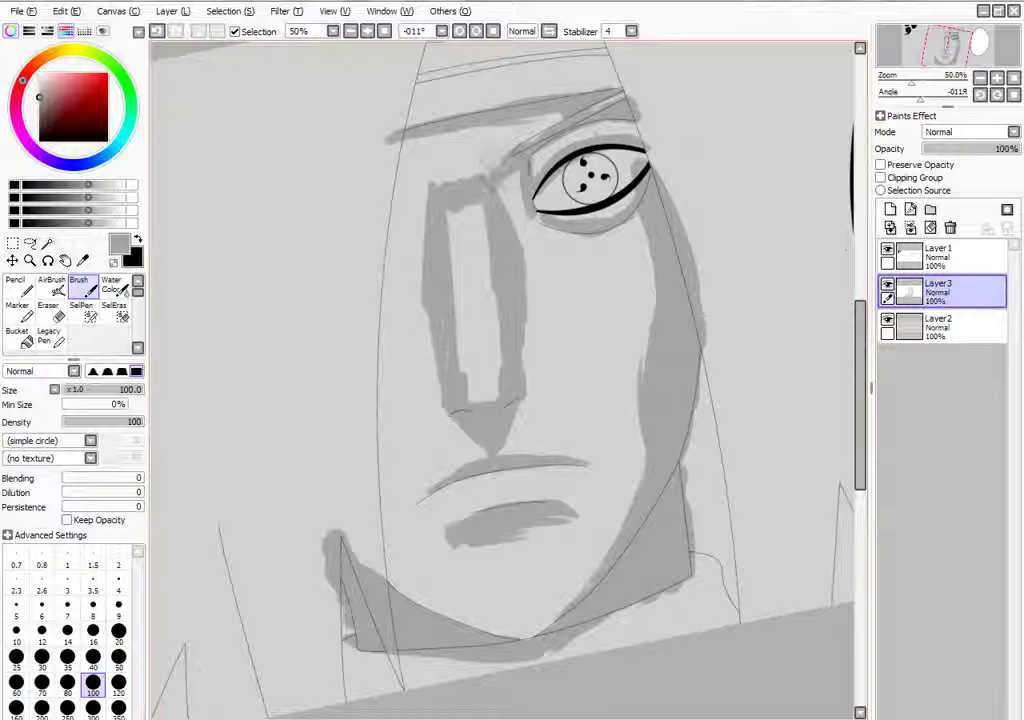
Paint shadow down the side of the face opposite the visible eye and between the brows above the nose
{"action": "mouse_move", "coordinate": [405, 140]}
{"action": "left_mouse_down"}
{"action": "mouse_move", "coordinate": [393, 469]}
{"action": "mouse_move", "coordinate": [415, 590]}
{"action": "left_mouse_up"}
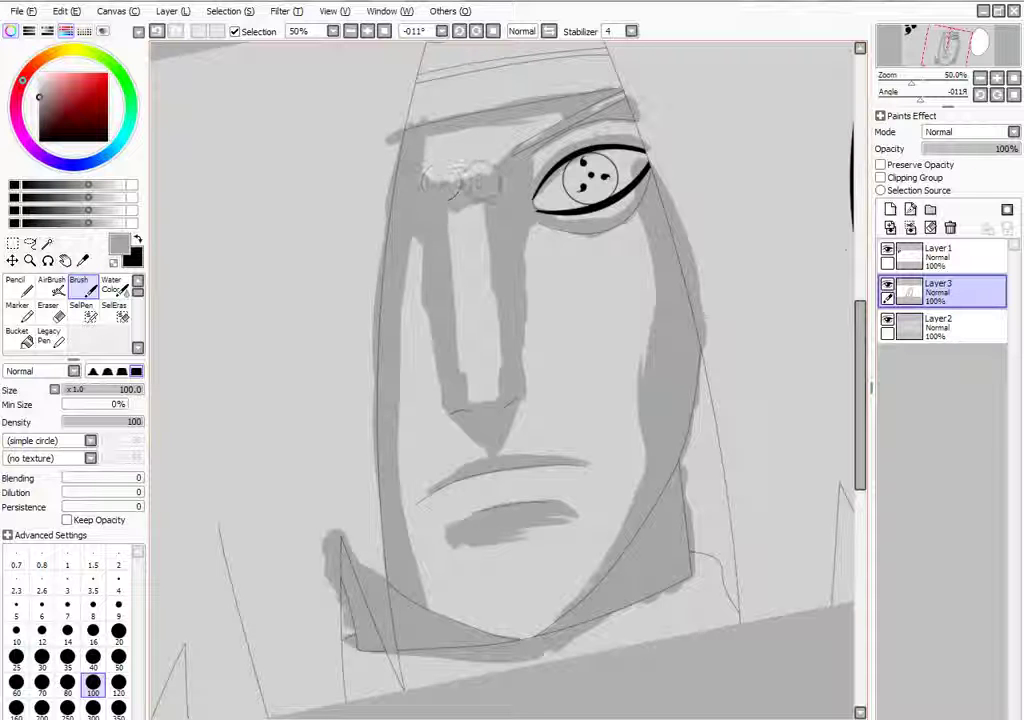
{"action": "left_click_drag", "start_coordinate": [477, 217], "coordinate": [475, 349]}
{"action": "left_click_drag", "start_coordinate": [866, 300], "coordinate": [847, 258]}
Set the Water Color brush to Blending 49, Dilution 49 and Persistence 46, and blend the inner edge of the cheek shadow
{"action": "key", "text": "c"}
{"action": "mouse_move", "coordinate": [625, 305]}
{"action": "left_mouse_down"}
{"action": "mouse_move", "coordinate": [617, 491]}
{"action": "mouse_move", "coordinate": [603, 453]}
{"action": "left_mouse_up"}
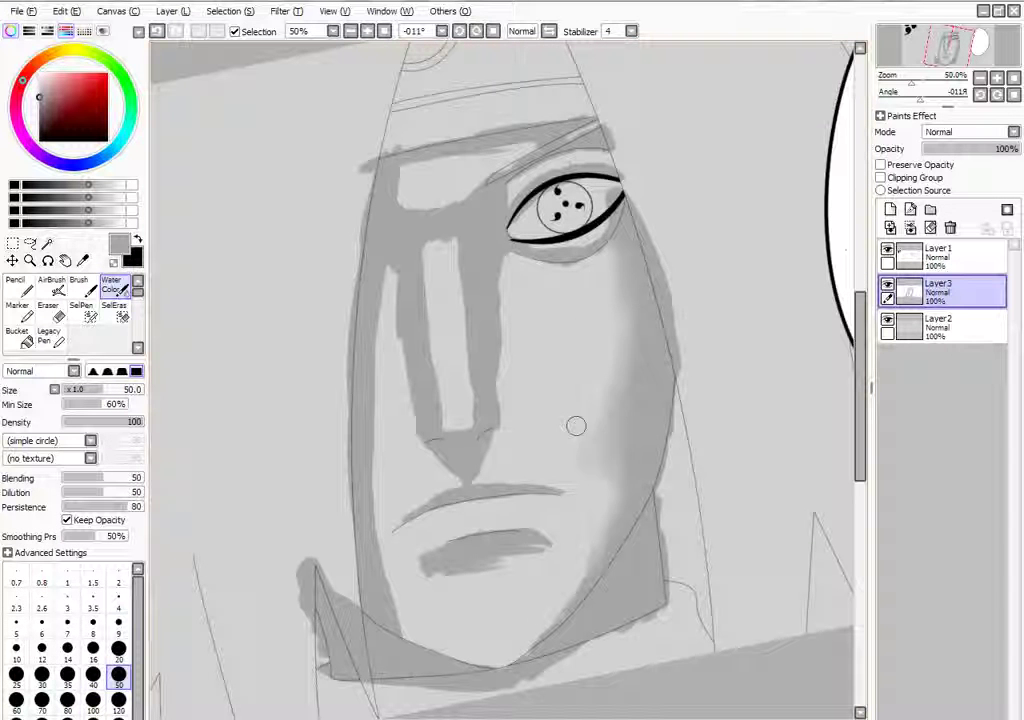
{"action": "key", "text": "ctrl+z"}
{"action": "key", "text": "ctrl+z"}
{"action": "key", "text": "ctrl+z"}
{"action": "key", "text": "ctrl+y"}
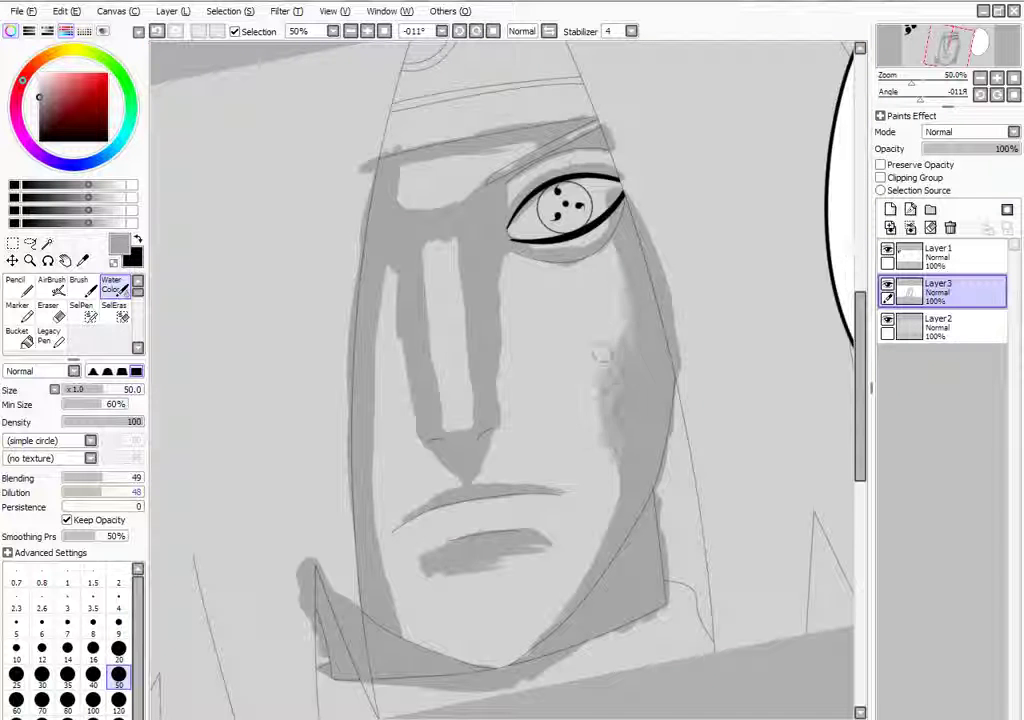
{"action": "key", "text": "ctrl+z"}
{"action": "key", "text": "ctrl+z"}
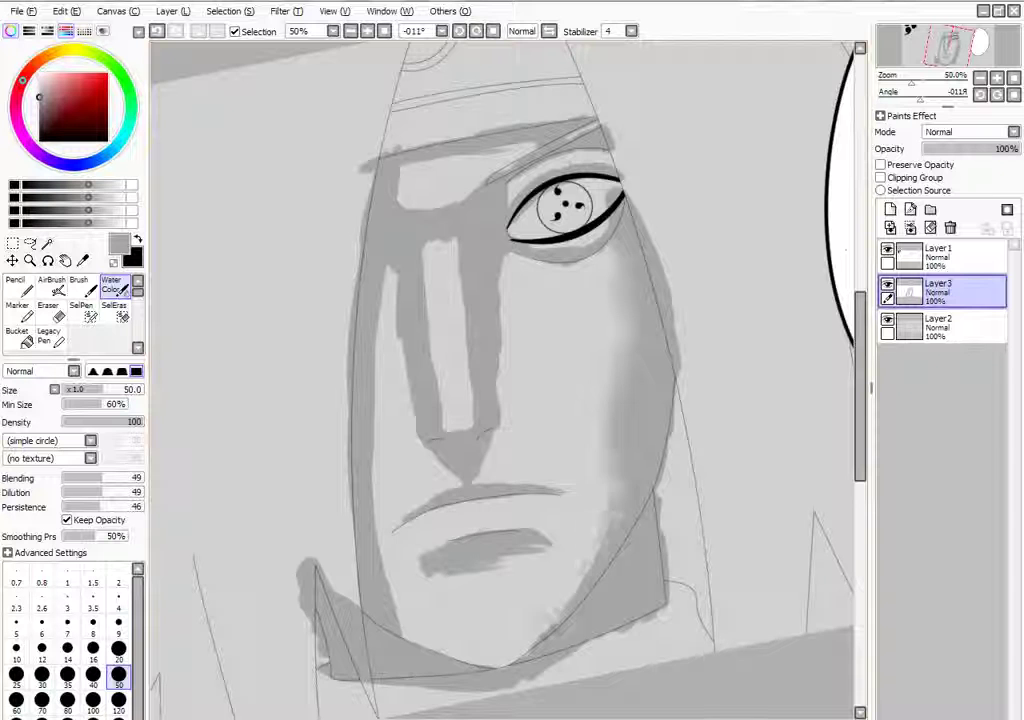
Soften the jaw and lower-lip shadows with the Water Color brush at size 75 and Min Size 0%
{"action": "mouse_move", "coordinate": [517, 404]}
{"action": "left_mouse_down"}
{"action": "mouse_move", "coordinate": [558, 400]}
{"action": "mouse_move", "coordinate": [667, 488]}
{"action": "left_mouse_up"}
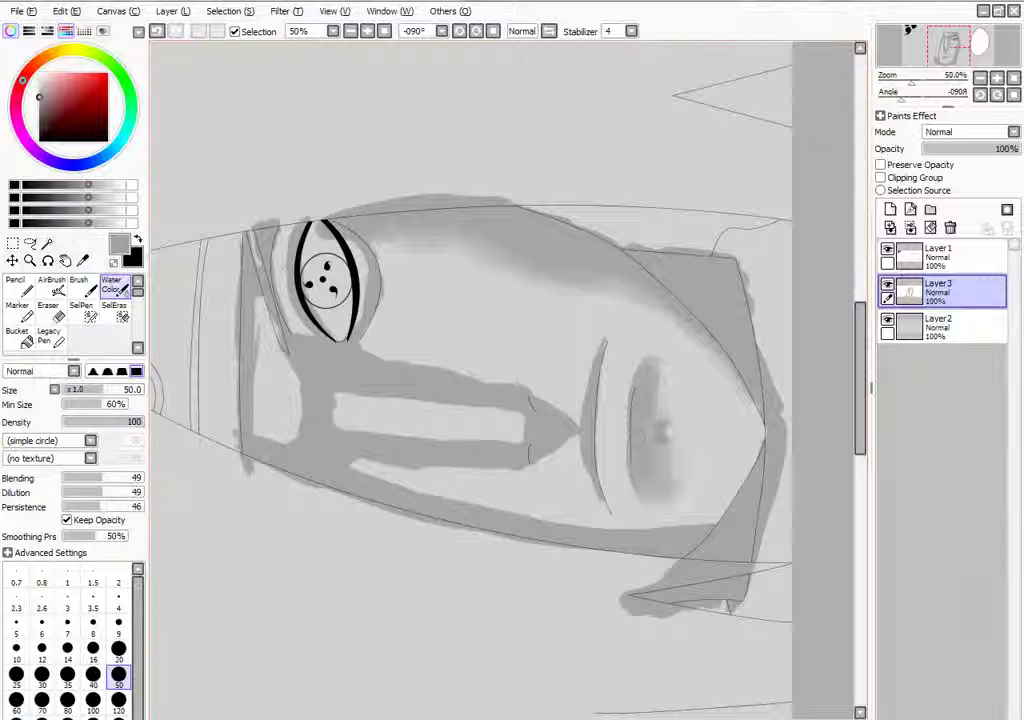
{"action": "key", "text": "e"}
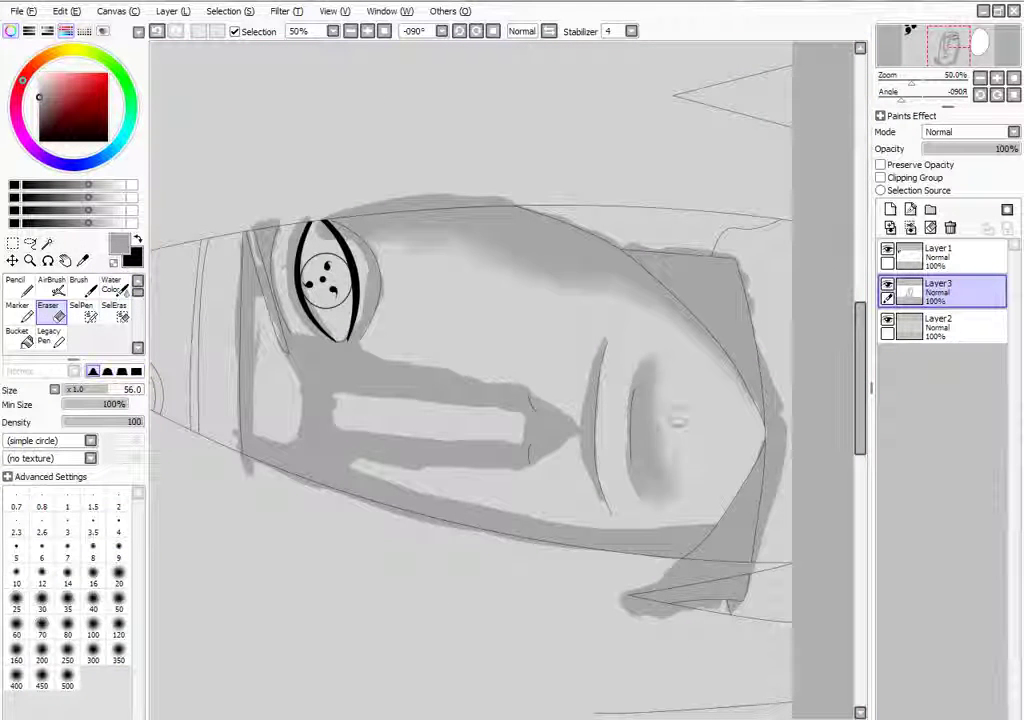
{"action": "double_click", "coordinate": [111, 285]}
{"action": "key", "text": "Escape"}
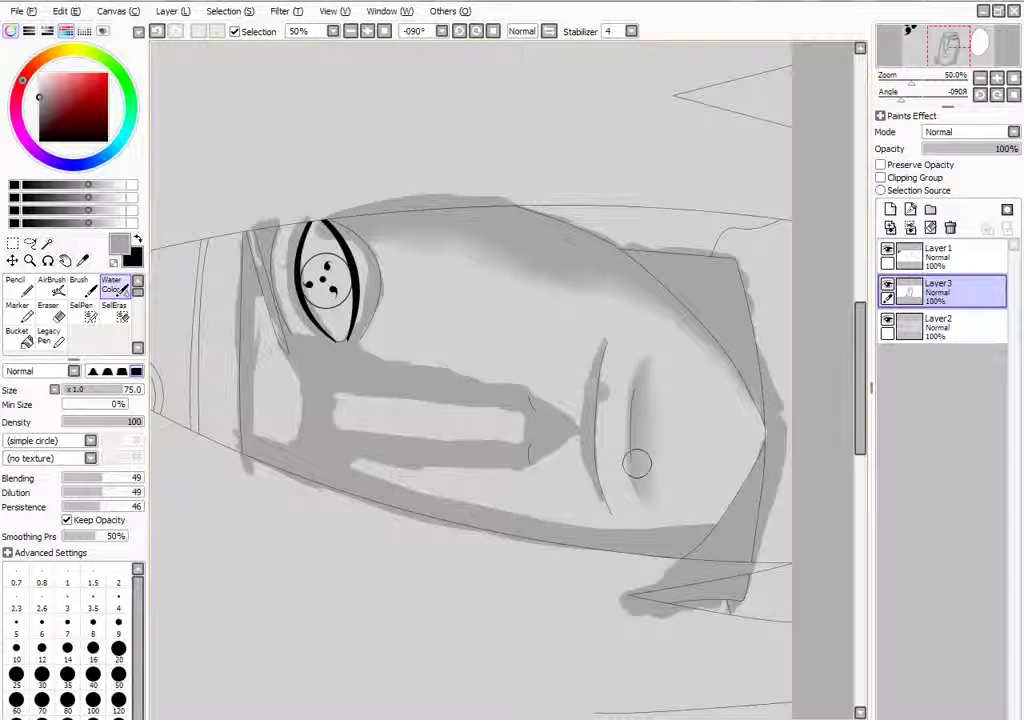
{"action": "left_click_drag", "start_coordinate": [597, 224], "coordinate": [684, 210]}
Clean up the upper-lip shadow and blend it with the Water Color brush
{"action": "key", "text": "e"}
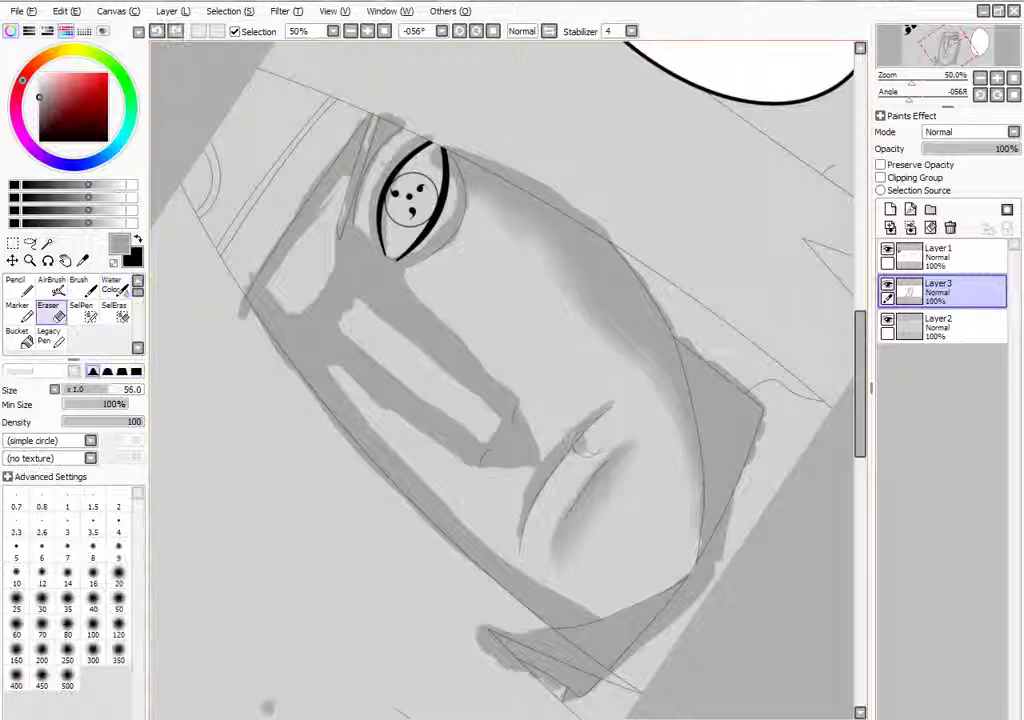
{"action": "key", "text": "b"}
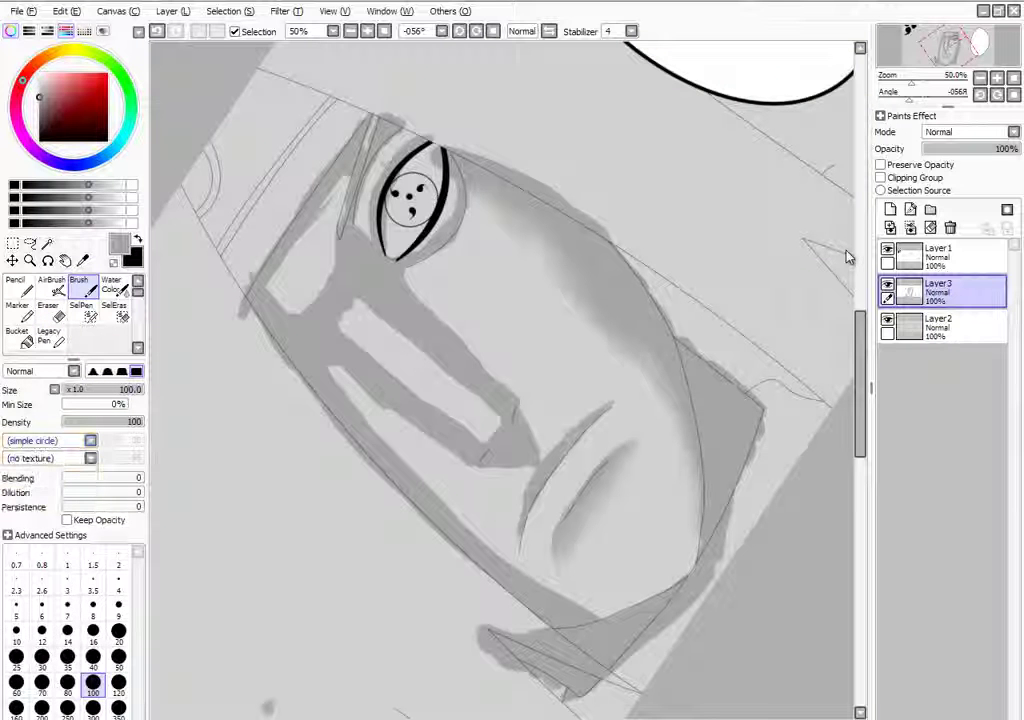
{"action": "key", "text": "w"}
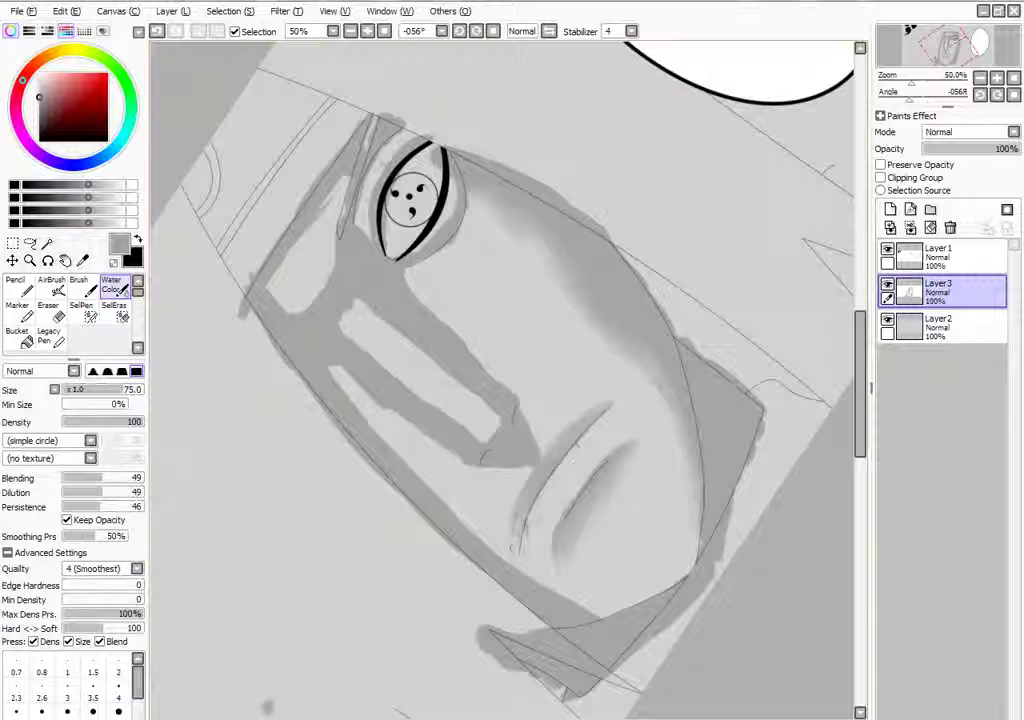
{"action": "left_click_drag", "start_coordinate": [479, 364], "coordinate": [470, 372]}
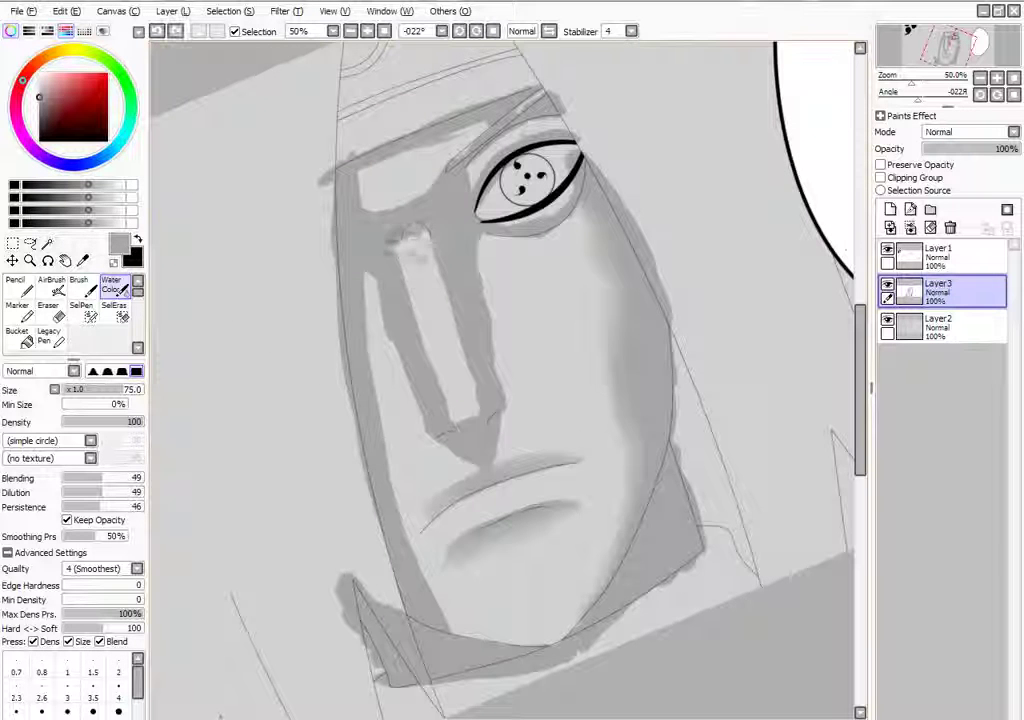
Set the Water Color brush's Blending and Dilution to 100 and blend the shadows along the nose, eye and brow
{"action": "left_click_drag", "start_coordinate": [411, 250], "coordinate": [396, 236]}
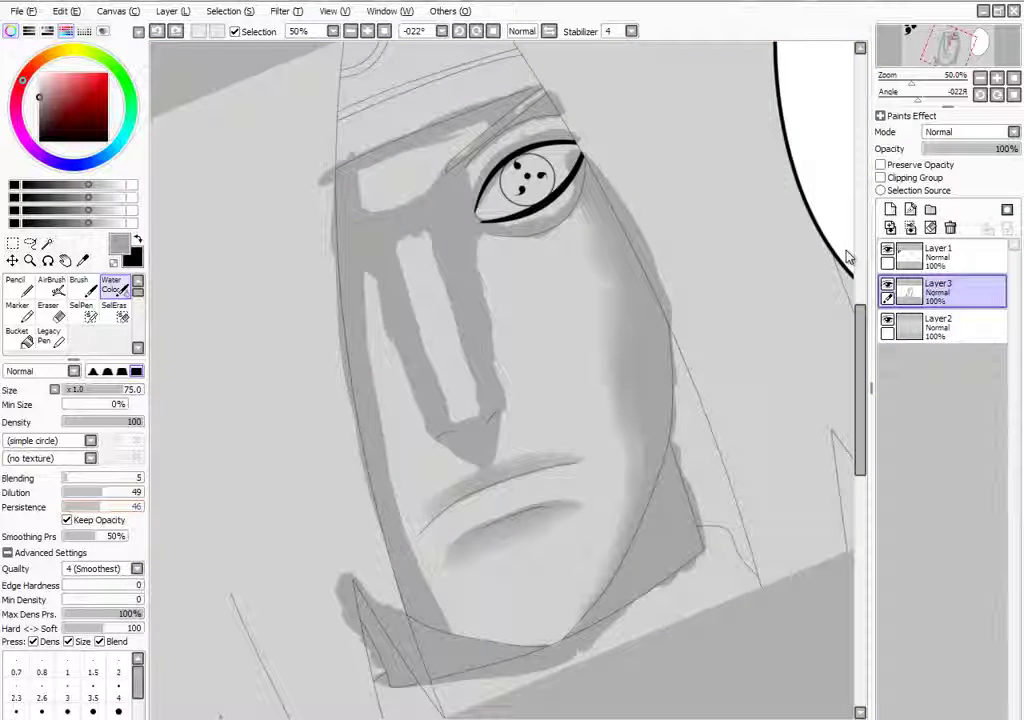
{"action": "key", "text": "ctrl+z"}
{"action": "left_click", "coordinate": [140, 478]}
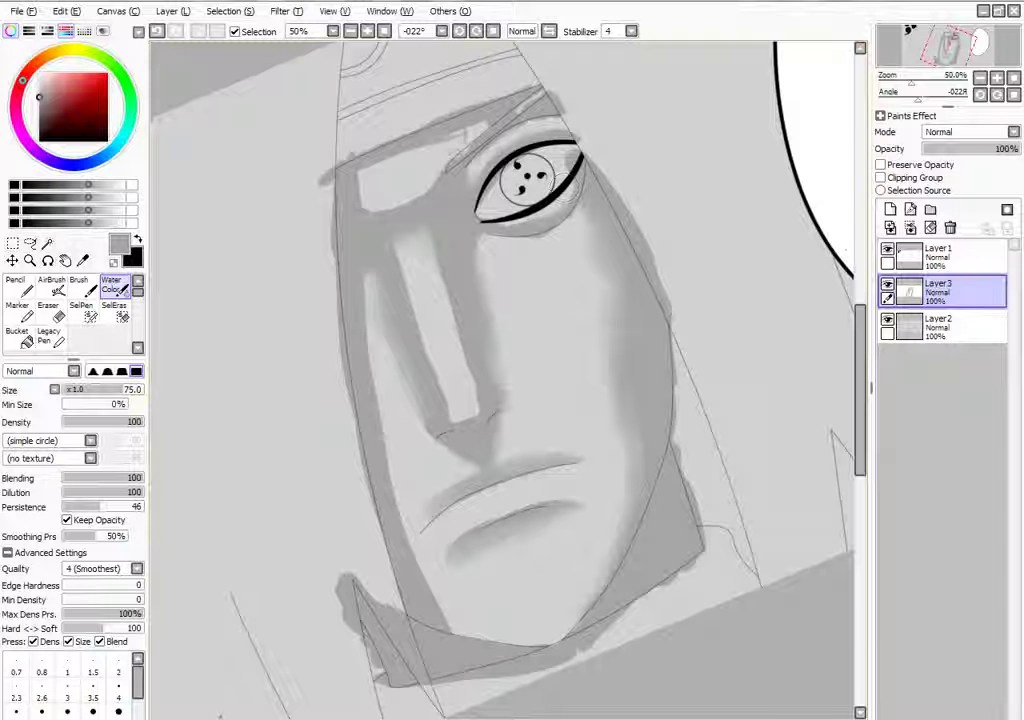
{"action": "left_click_drag", "start_coordinate": [373, 103], "coordinate": [338, 175]}
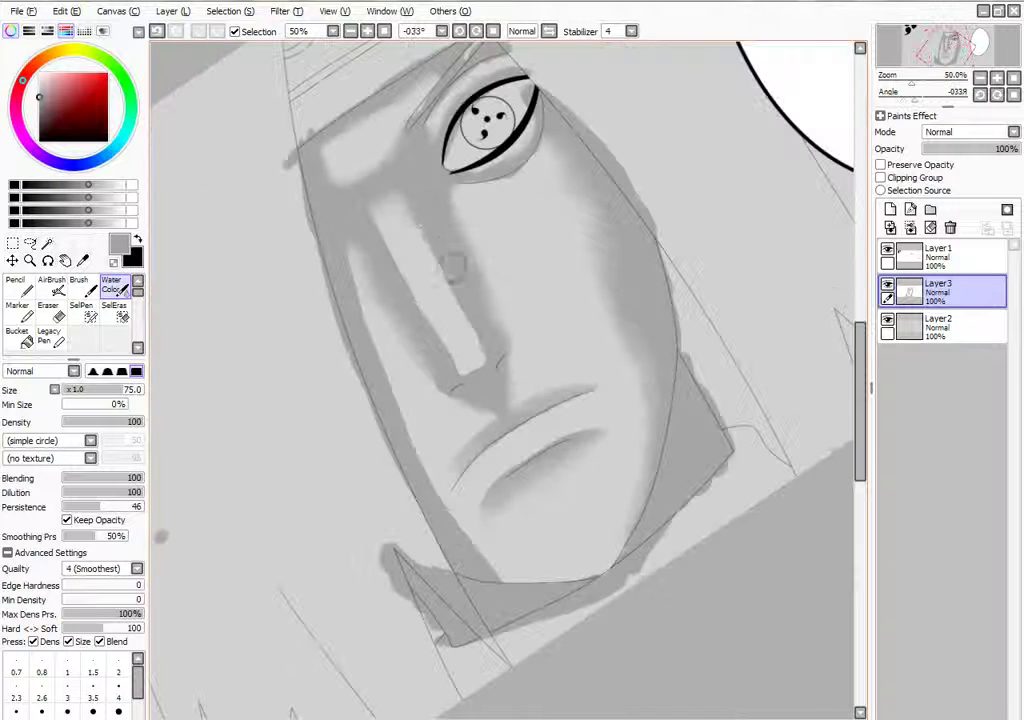
{"action": "left_click_drag", "start_coordinate": [473, 366], "coordinate": [548, 297]}
Add two layers above Layer3 and brush light grey highlights on the cheek, nose, lips and chin on Layer4
{"action": "left_click", "coordinate": [550, 295], "text": "alt"}
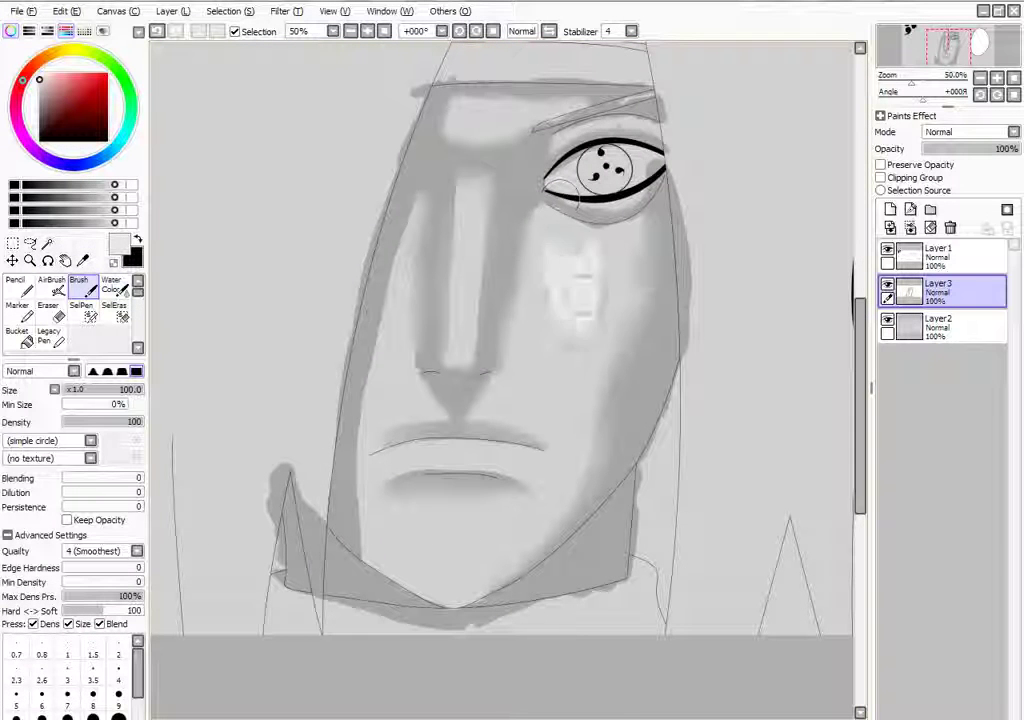
{"action": "left_click", "coordinate": [890, 208]}
{"action": "left_click", "coordinate": [890, 208]}
{"action": "left_click", "coordinate": [940, 326]}
{"action": "left_click_drag", "start_coordinate": [552, 255], "coordinate": [585, 305]}
{"action": "left_click_drag", "start_coordinate": [466, 200], "coordinate": [470, 258]}
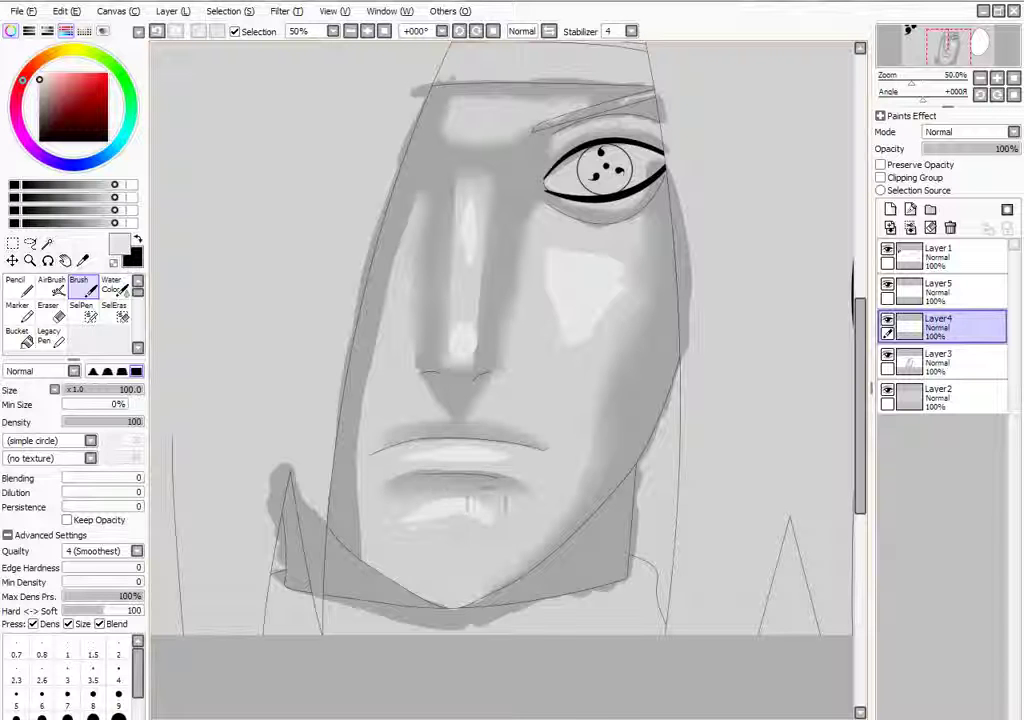
Blend the cheek, nose, lip and chin highlights on Layer4 into the skin with the Water Color brush
{"action": "key", "text": "c"}
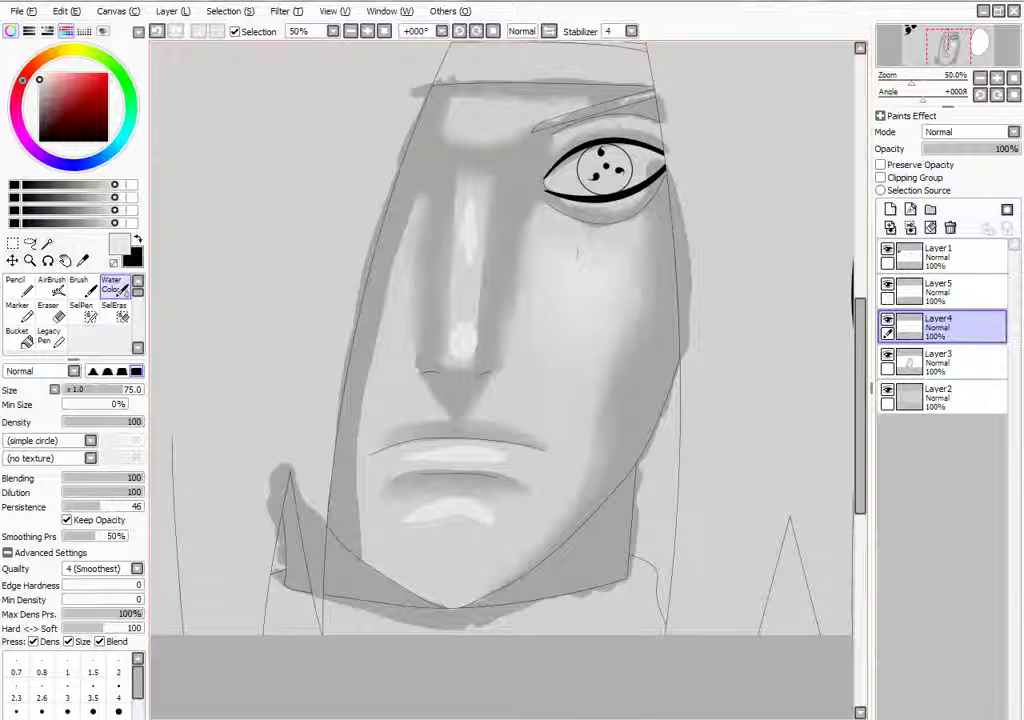
{"action": "left_click_drag", "start_coordinate": [632, 345], "coordinate": [462, 270]}
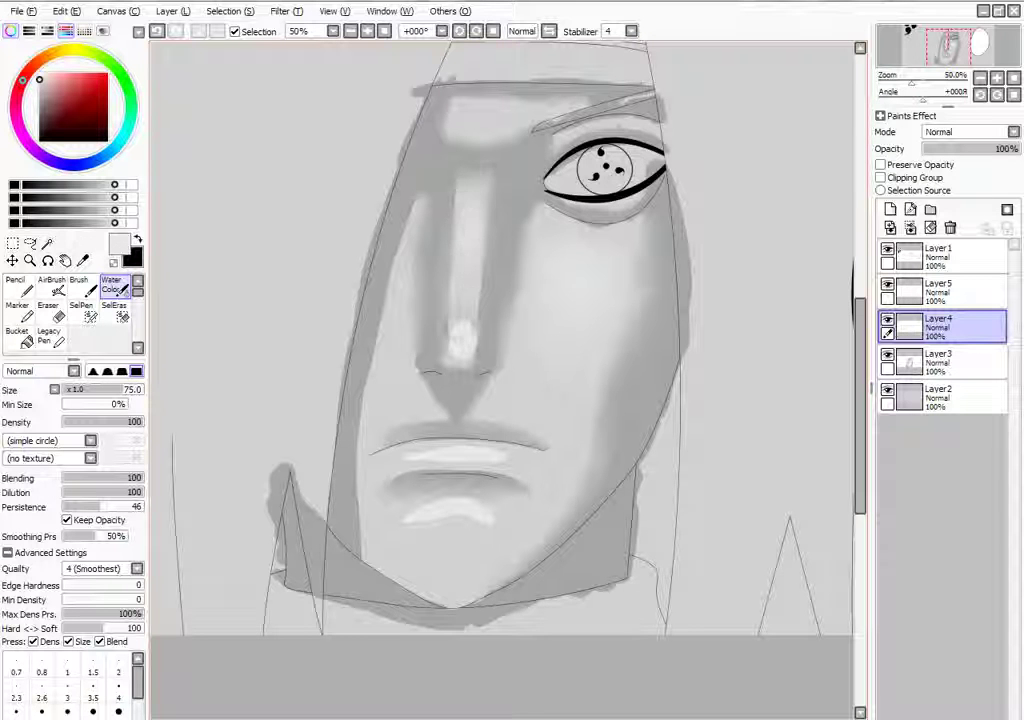
{"action": "mouse_move", "coordinate": [316, 371]}
{"action": "left_mouse_down"}
{"action": "mouse_move", "coordinate": [521, 457]}
{"action": "mouse_move", "coordinate": [466, 318]}
{"action": "mouse_move", "coordinate": [432, 396]}
{"action": "left_mouse_up"}
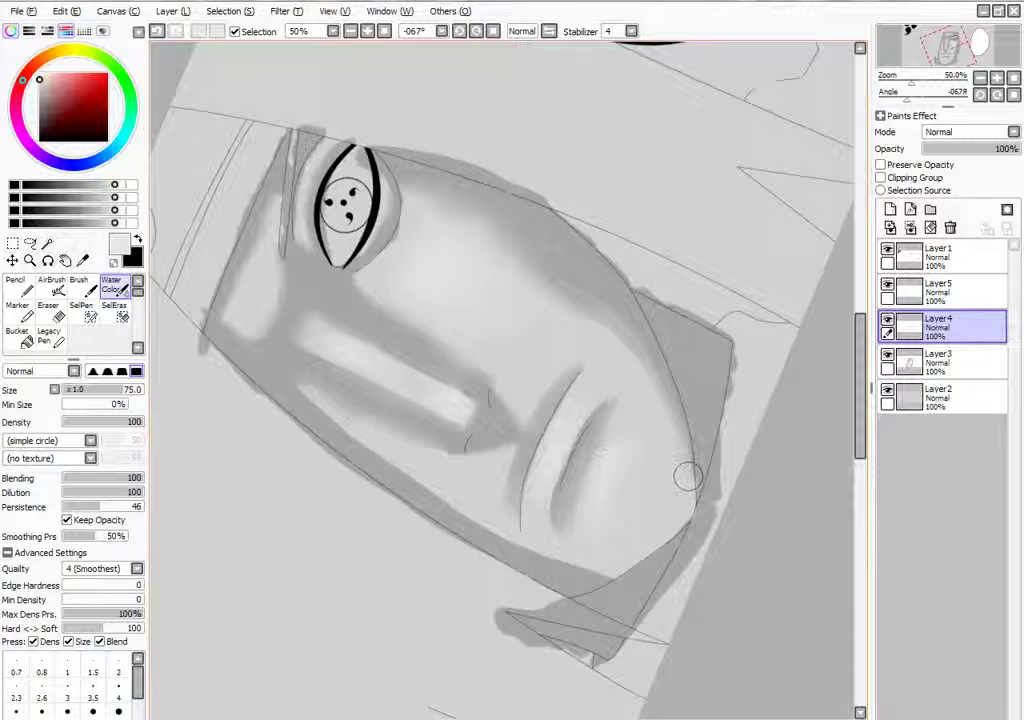
{"action": "left_click_drag", "start_coordinate": [676, 523], "coordinate": [686, 475]}
{"action": "scroll", "coordinate": [583, 299], "scroll_direction": "up", "scroll_amount": 2}
Brush brighter highlights on the nose bridge and nose tip on Layer5
{"action": "key", "text": "b"}
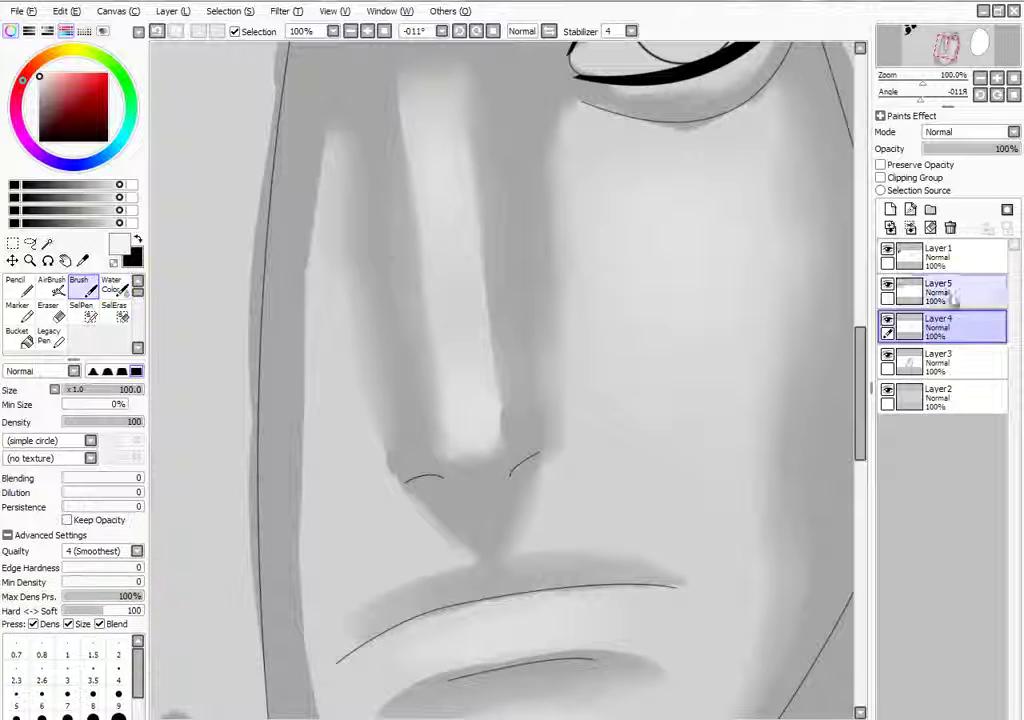
{"action": "left_click", "coordinate": [938, 290]}
{"action": "left_click_drag", "start_coordinate": [432, 130], "coordinate": [440, 232]}
{"action": "left_click_drag", "start_coordinate": [455, 350], "coordinate": [470, 425]}
Blend the bright nose highlights with the Water Color brush, and soften the face shadows on Layer3
{"action": "key", "text": "c"}
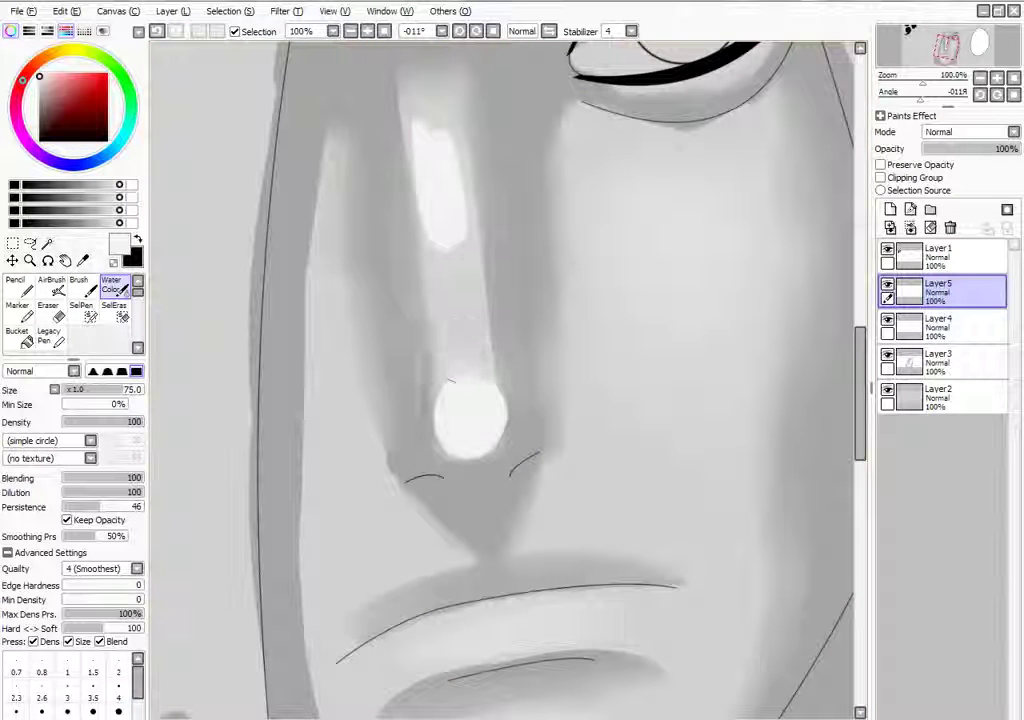
{"action": "left_click_drag", "start_coordinate": [390, 340], "coordinate": [407, 425]}
{"action": "mouse_move", "coordinate": [411, 229]}
{"action": "left_mouse_down"}
{"action": "mouse_move", "coordinate": [478, 280]}
{"action": "mouse_move", "coordinate": [473, 365]}
{"action": "mouse_move", "coordinate": [485, 280]}
{"action": "left_mouse_up"}
{"action": "left_click", "coordinate": [938, 360]}
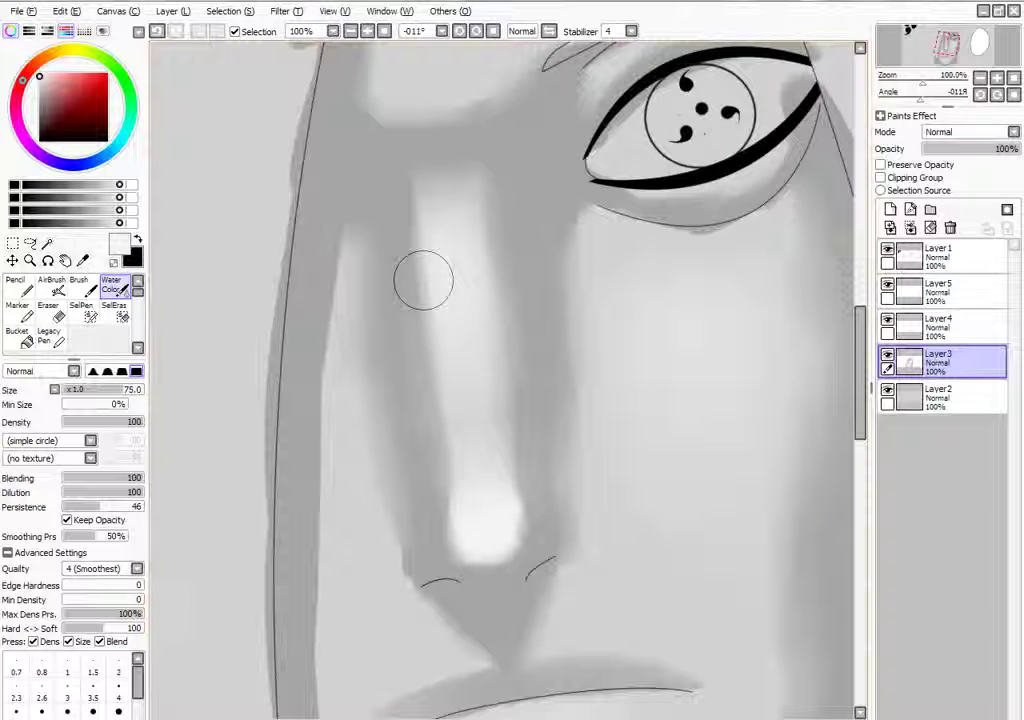
{"action": "left_click_drag", "start_coordinate": [755, 235], "coordinate": [705, 200]}
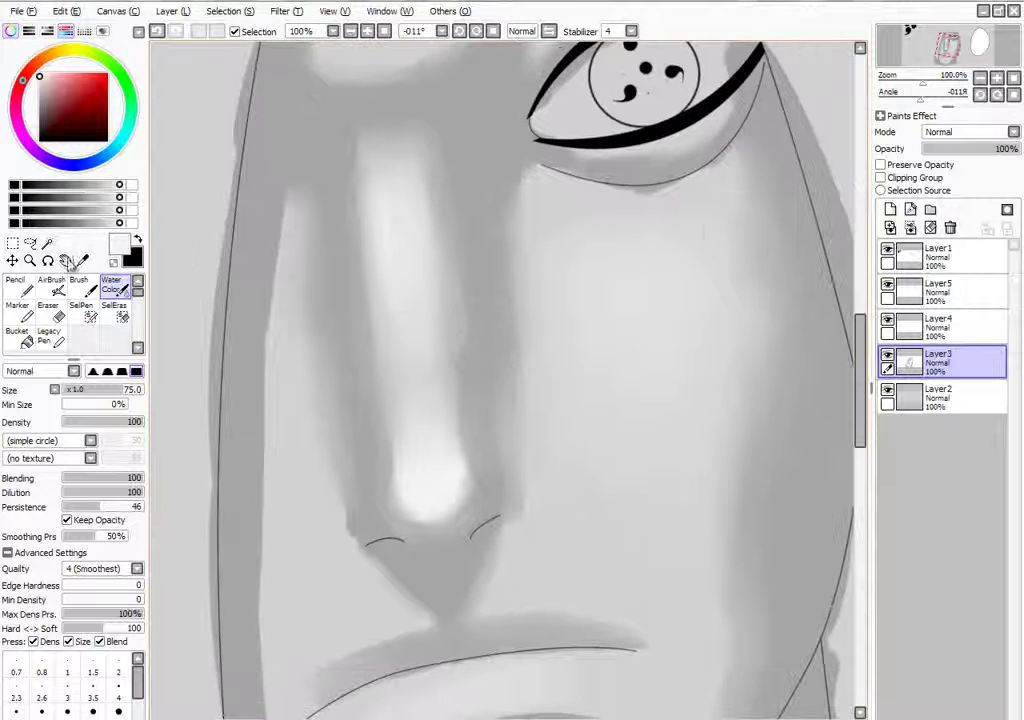
Add a layer above Layer5 and brush a sampled grey over the underside of the nose and the nostril wings
{"action": "left_click", "coordinate": [760, 240], "text": "alt"}
{"action": "left_click", "coordinate": [950, 290]}
{"action": "key", "text": "b"}
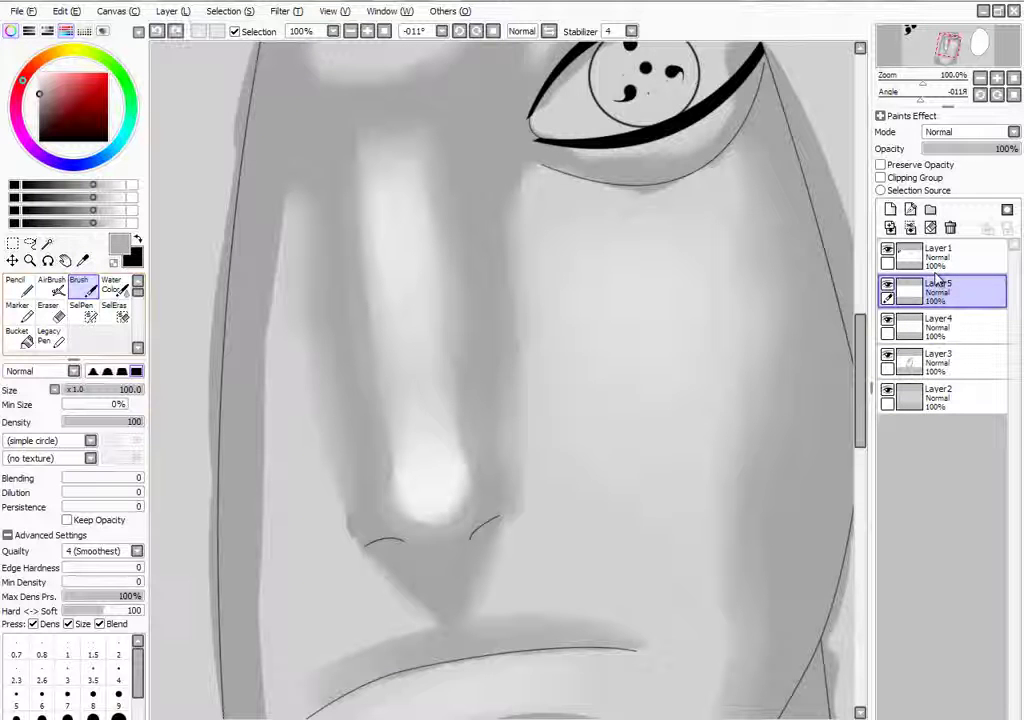
{"action": "key", "text": "ctrl+shift+n"}
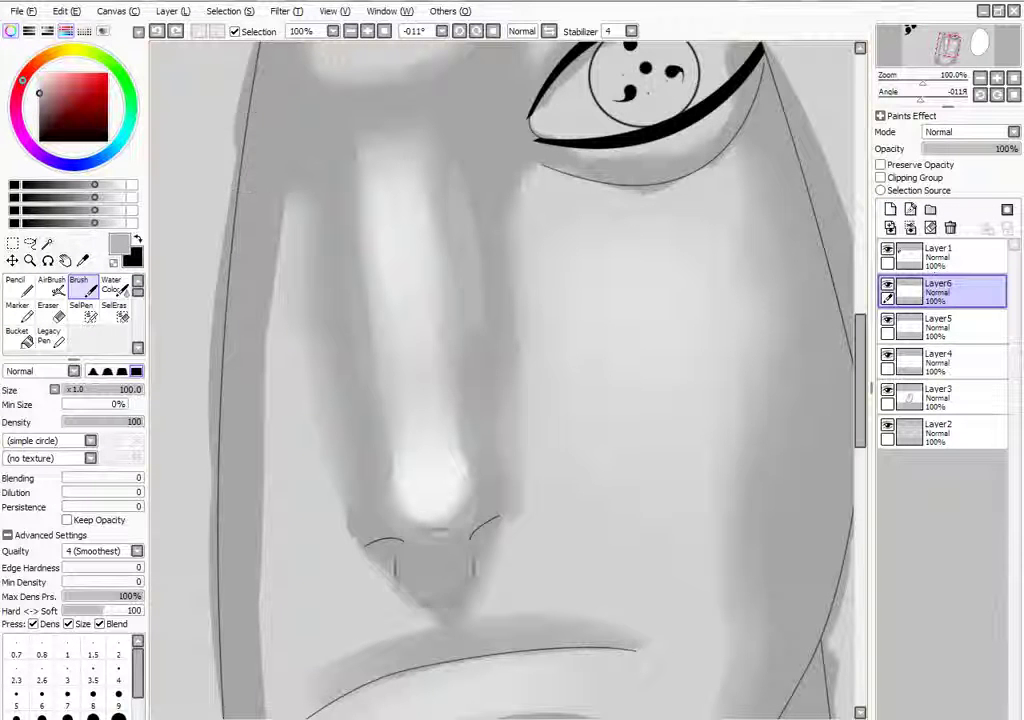
{"action": "left_click_drag", "start_coordinate": [440, 605], "coordinate": [480, 542]}
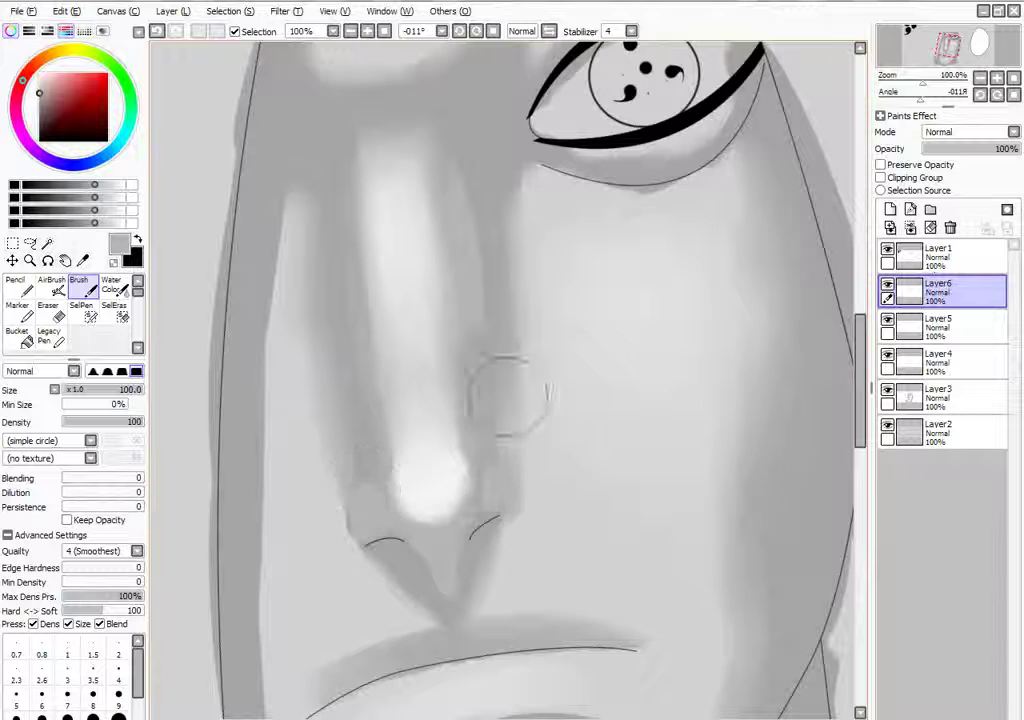
Blend the grey tones under the nose and on the nostril wings on Layer6 with the Water Color brush
{"action": "key", "text": "ctrl+plus"}
{"action": "key", "text": "c"}
{"action": "scroll", "coordinate": [505, 380], "scroll_direction": "down", "scroll_amount": 3}
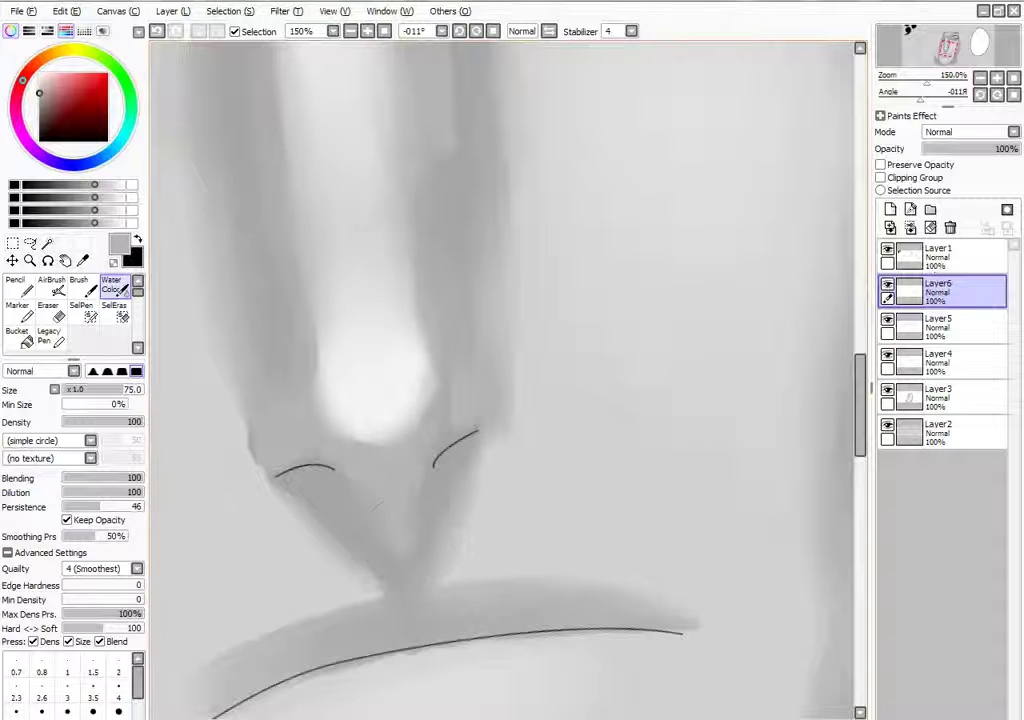
Add two layers above Layer6, then brush grey around the nose tip and wings on Layer7 and blend it with the Water Color brush
{"action": "key", "text": "ctrl+shift+n"}
{"action": "key", "text": "ctrl+shift+n"}
{"action": "left_click", "coordinate": [910, 325]}
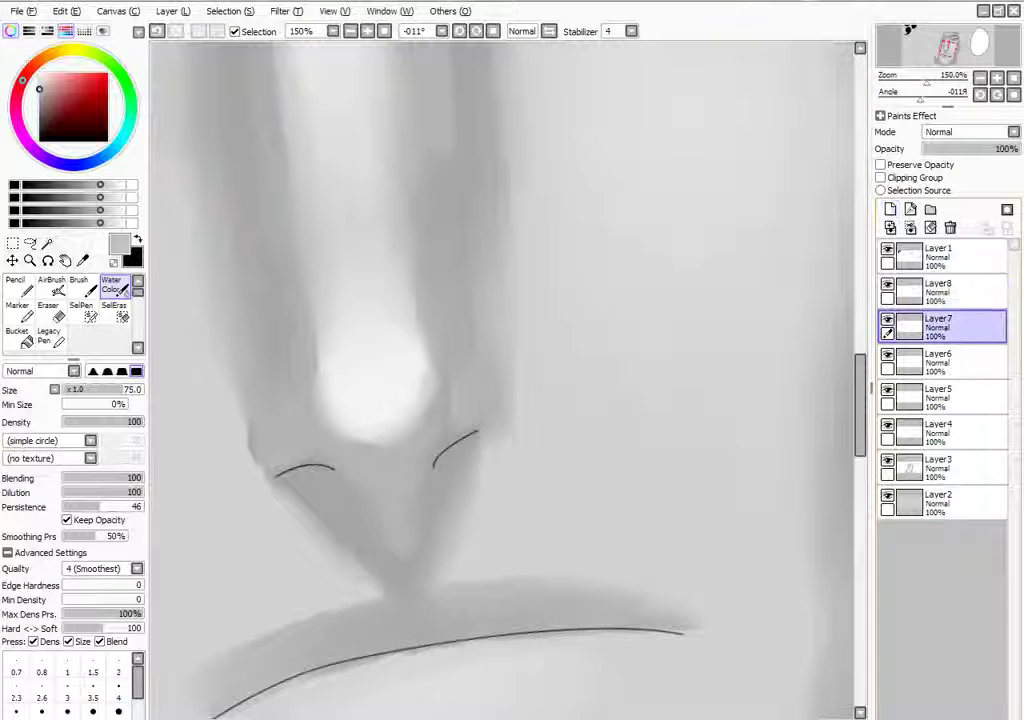
{"action": "key", "text": "b"}
{"action": "key", "text": "Escape"}
{"action": "mouse_move", "coordinate": [280, 389]}
{"action": "left_mouse_down"}
{"action": "mouse_move", "coordinate": [314, 352]}
{"action": "mouse_move", "coordinate": [354, 469]}
{"action": "left_mouse_up"}
{"action": "mouse_move", "coordinate": [427, 243]}
{"action": "left_mouse_down"}
{"action": "mouse_move", "coordinate": [542, 393]}
{"action": "mouse_move", "coordinate": [457, 218]}
{"action": "left_mouse_up"}
{"action": "key", "text": "w"}
{"action": "left_click_drag", "start_coordinate": [310, 343], "coordinate": [368, 418]}
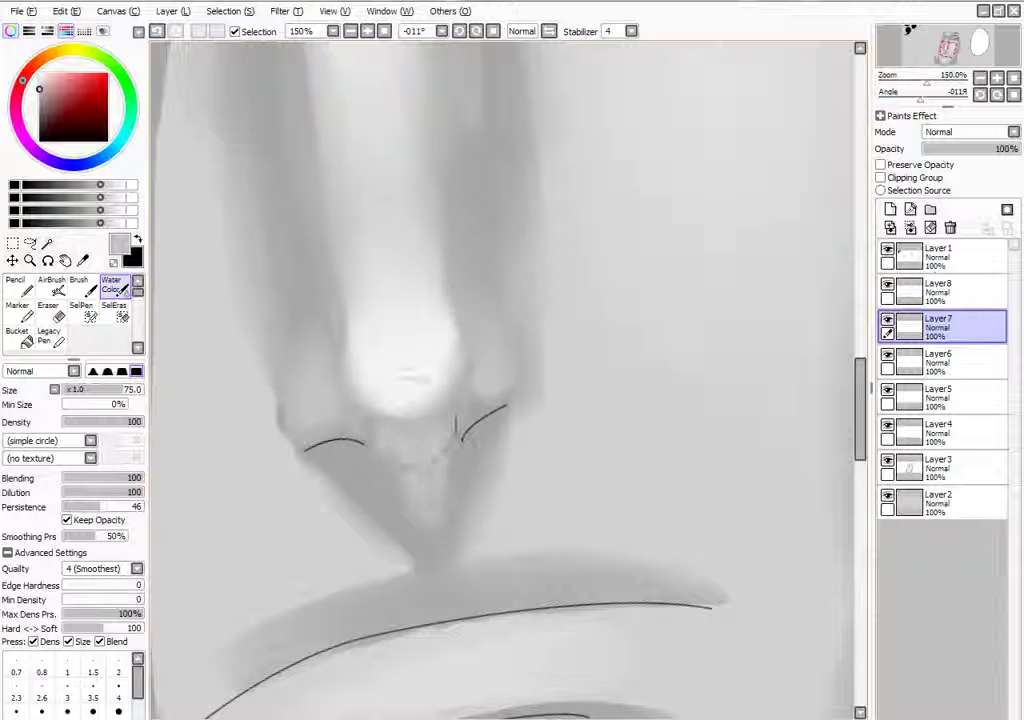
Brush dark grey nostril openings beneath both nostril lines on Layer7
{"action": "key", "text": "b"}
{"action": "mouse_move", "coordinate": [464, 434]}
{"action": "left_mouse_down"}
{"action": "mouse_move", "coordinate": [475, 434]}
{"action": "mouse_move", "coordinate": [571, 263]}
{"action": "left_mouse_up"}
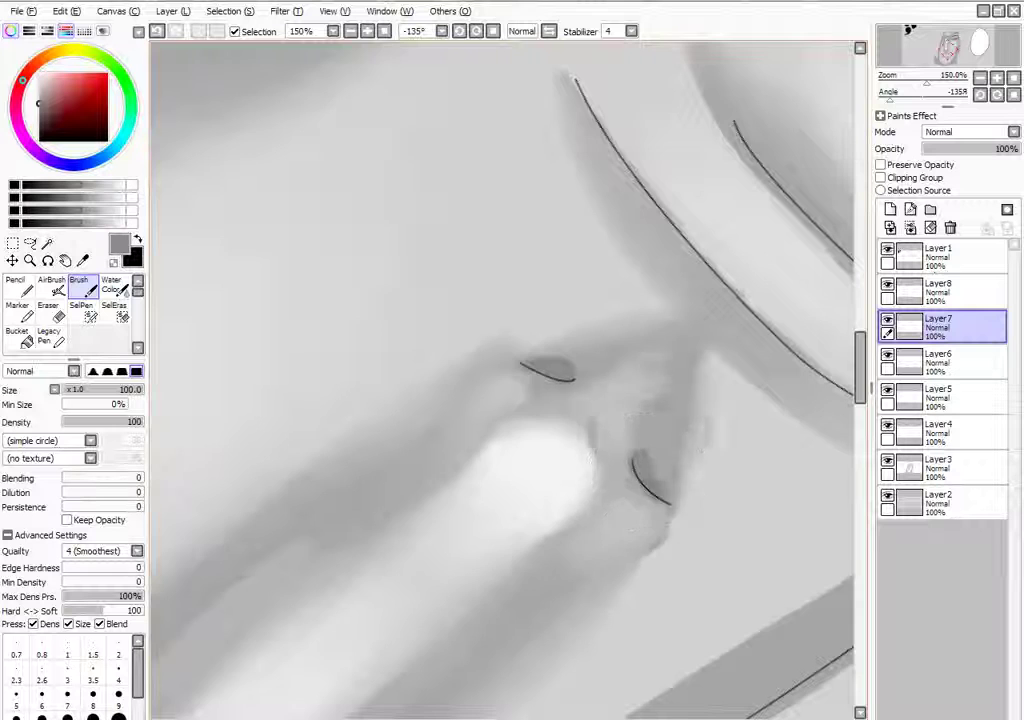
{"action": "key", "text": "Home"}
{"action": "key", "text": "minus"}
{"action": "key", "text": "minus"}
{"action": "key", "text": "plus"}
Paint over the black nostril outlines on Layer1 with light grey, using the Brush at size 10
{"action": "left_click", "coordinate": [937, 265]}
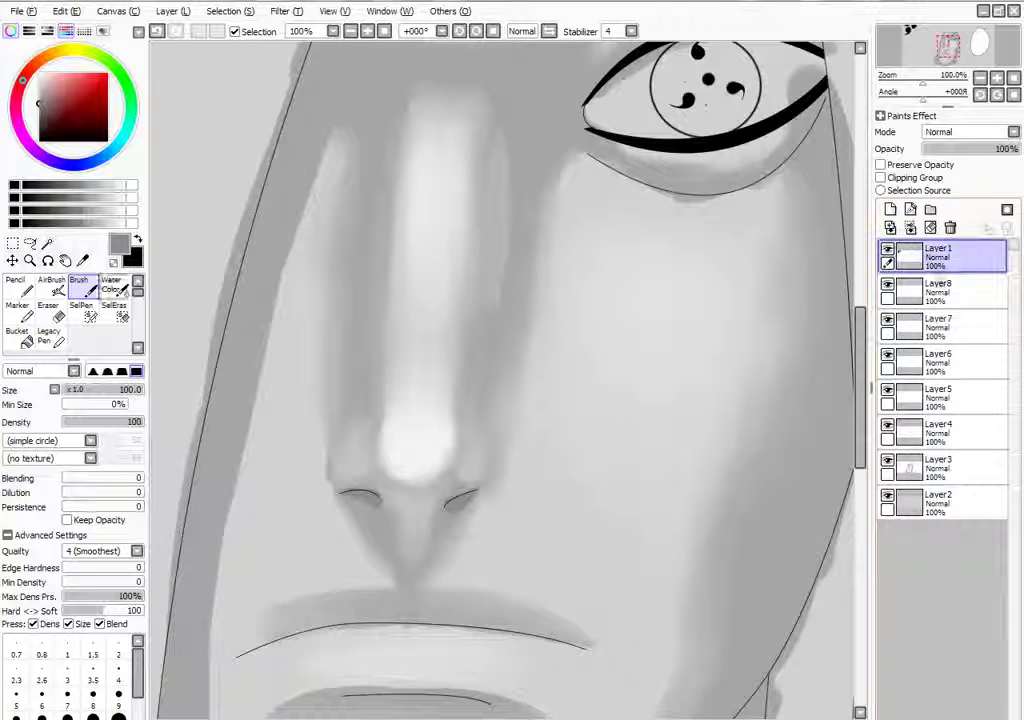
{"action": "key", "text": "plus"}
{"action": "key", "text": "plus"}
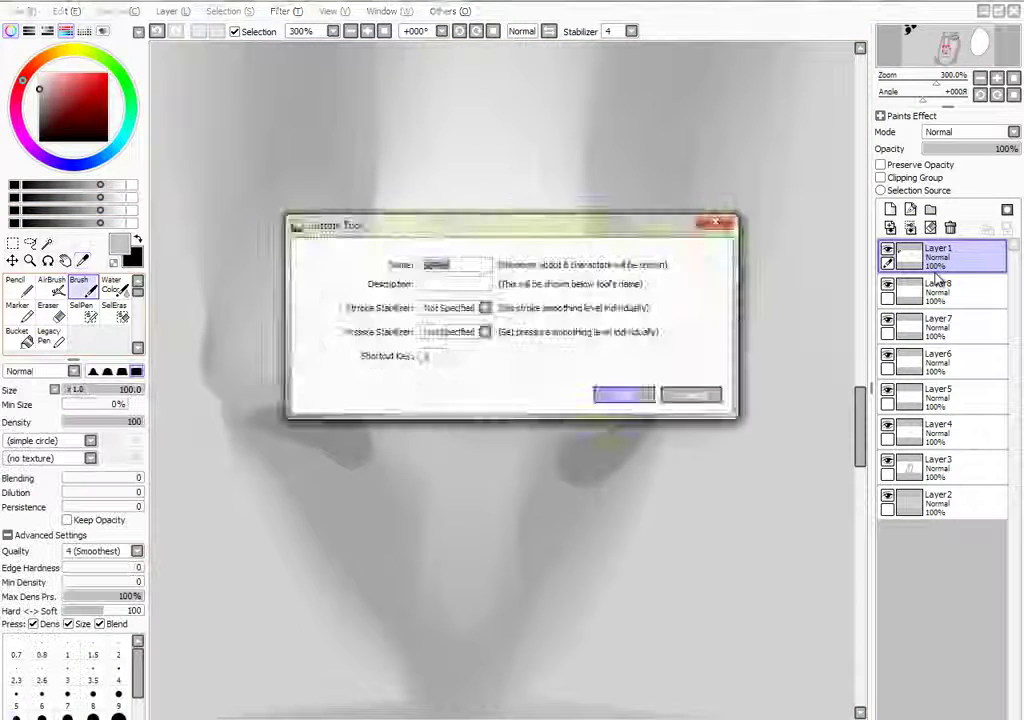
{"action": "key", "text": "Escape"}
{"action": "key", "text": "plus"}
{"action": "key", "text": "plus"}
{"action": "key", "text": "Delete"}
{"action": "key", "text": "Delete"}
{"action": "key", "text": "Delete"}
{"action": "key", "text": "Delete"}
{"action": "key", "text": "Delete"}
{"action": "mouse_move", "coordinate": [572, 252]}
{"action": "left_mouse_down"}
{"action": "mouse_move", "coordinate": [590, 332]}
{"action": "mouse_move", "coordinate": [548, 410]}
{"action": "mouse_move", "coordinate": [552, 425]}
{"action": "left_mouse_up"}
{"action": "key", "text": "Delete"}
{"action": "key", "text": "Delete"}
{"action": "key", "text": "Delete"}
{"action": "key", "text": "Home"}
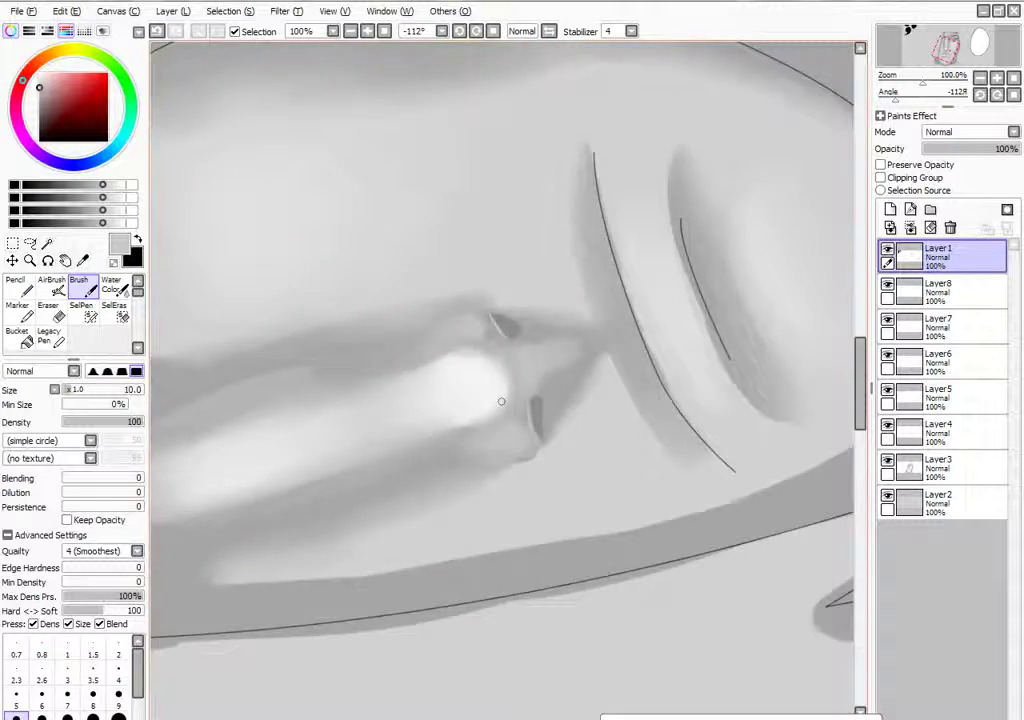
Brush light grey streaks down both sides of the nose bridge on Layer1 and blend them with the Water Color brush
{"action": "key", "text": "minus"}
{"action": "key", "text": "minus"}
{"action": "key", "text": "minus"}
{"action": "key", "text": "alt"}
{"action": "scroll", "coordinate": [418, 398], "scroll_direction": "up", "scroll_amount": 3}
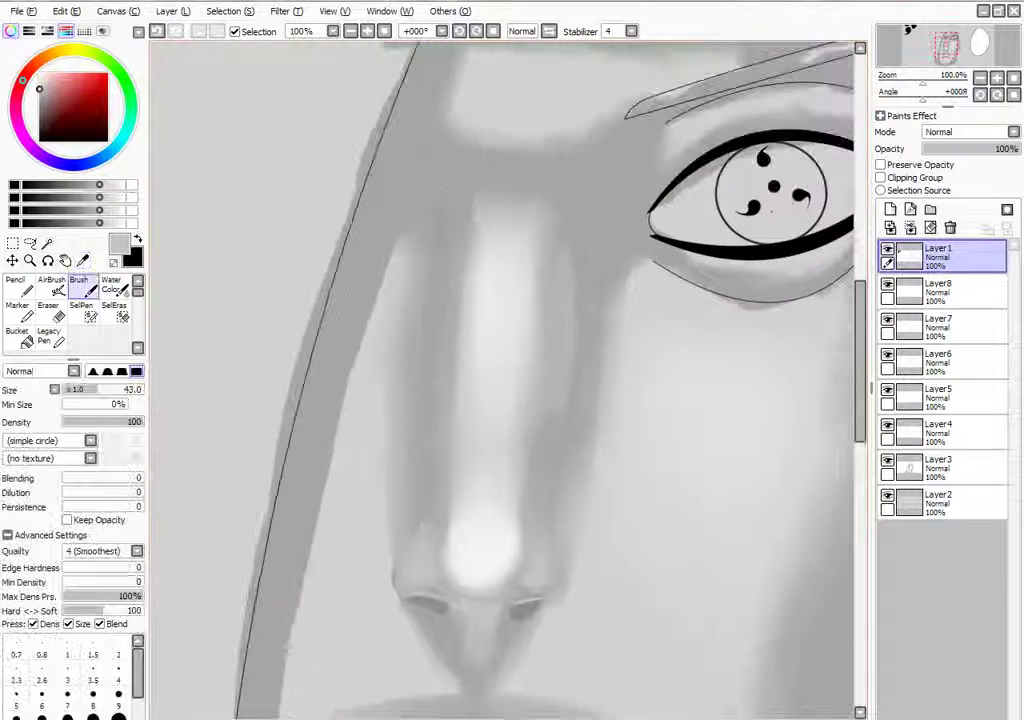
{"action": "key", "text": "c"}
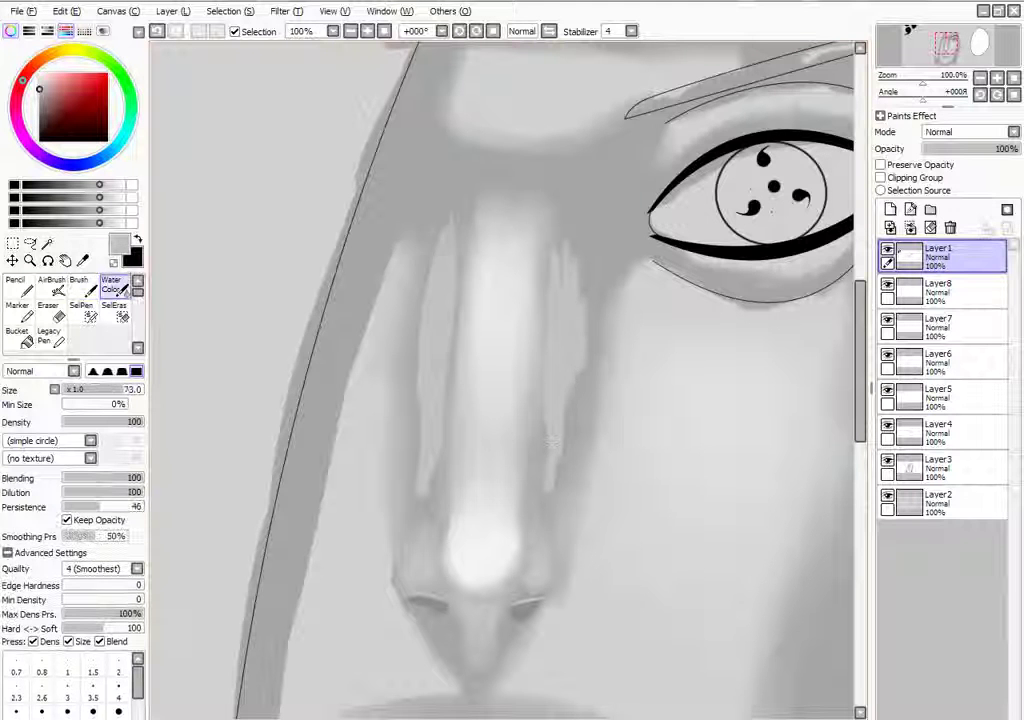
{"action": "left_click_drag", "start_coordinate": [440, 200], "coordinate": [430, 480]}
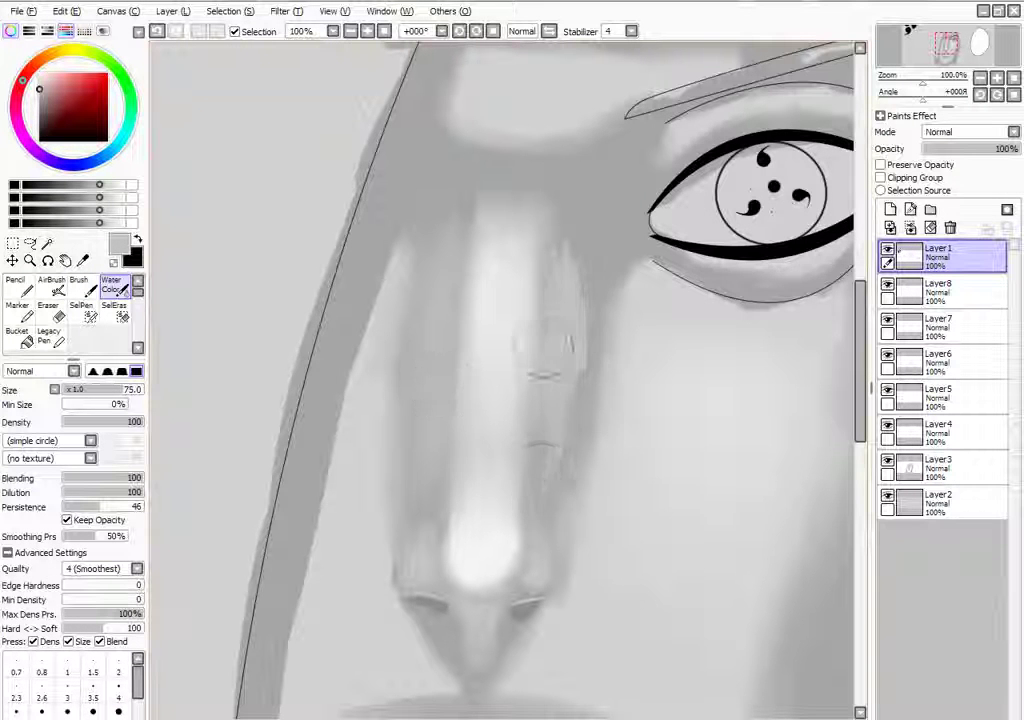
{"action": "scroll", "coordinate": [505, 446], "scroll_direction": "down", "scroll_amount": 5}
{"action": "scroll", "coordinate": [498, 438], "scroll_direction": "up", "scroll_amount": 5}
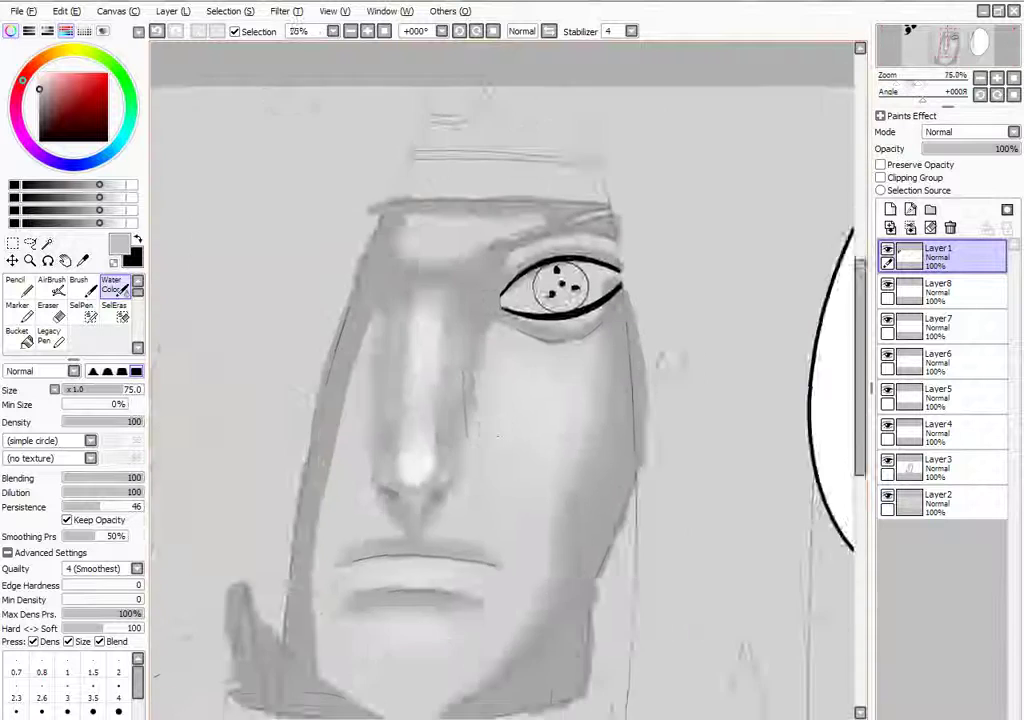
{"action": "key", "text": "Down"}
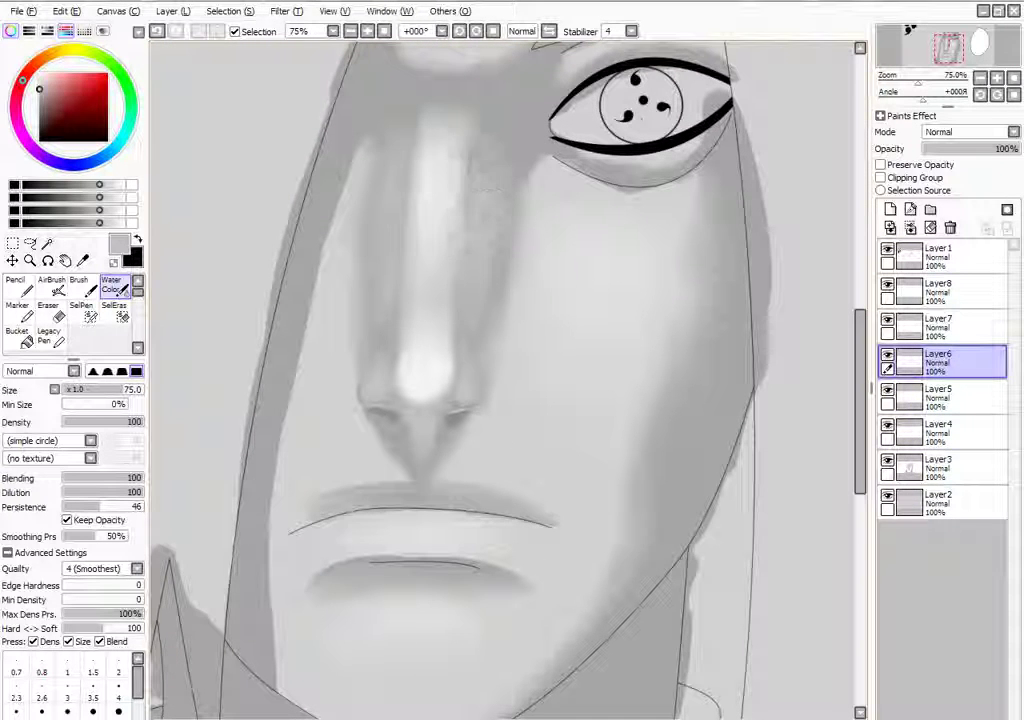
{"action": "scroll", "coordinate": [498, 440], "scroll_direction": "up", "scroll_amount": 3}
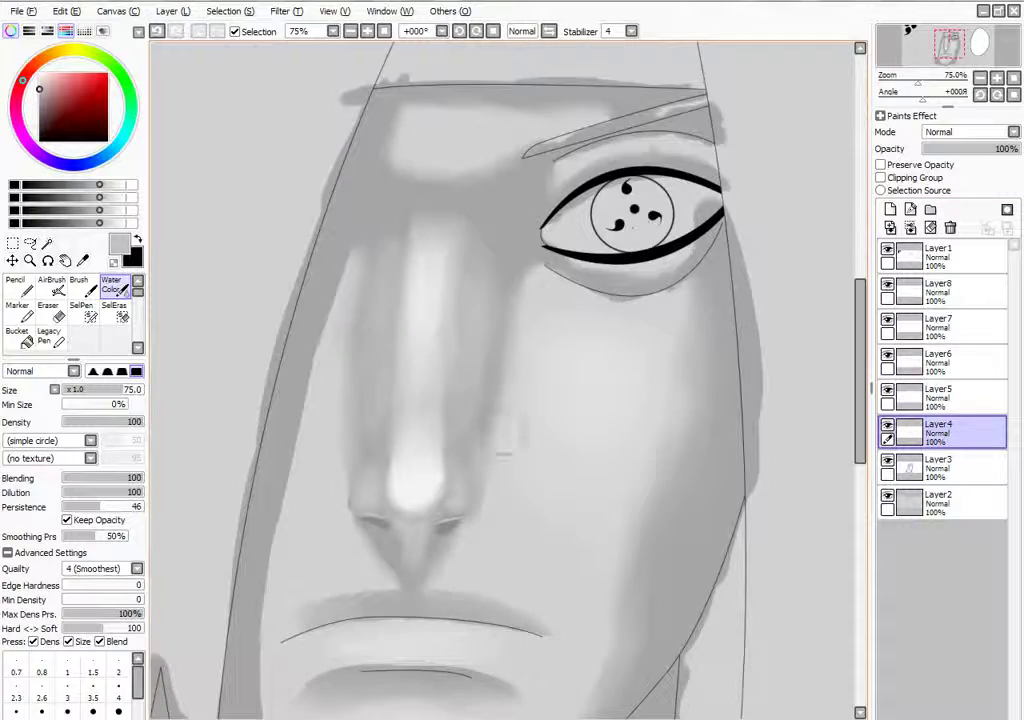
Erase the shadow that spills outside the lower eyelid fold line on Layer3
{"action": "scroll", "coordinate": [498, 440], "scroll_direction": "up", "scroll_amount": 3}
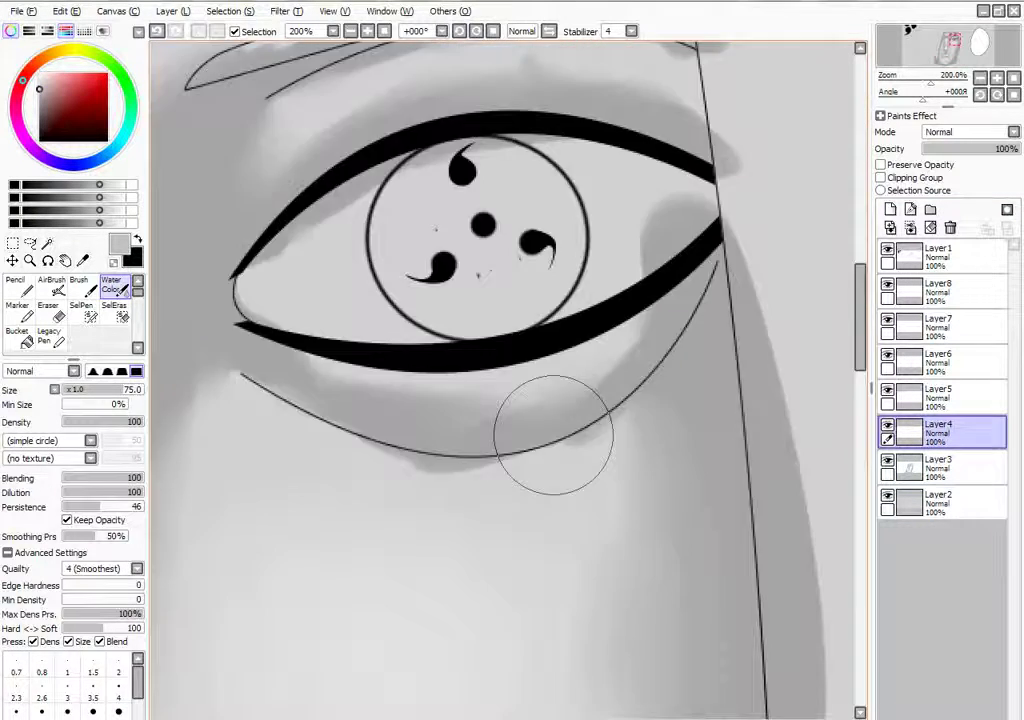
{"action": "left_click", "coordinate": [962, 508]}
{"action": "key", "text": "e"}
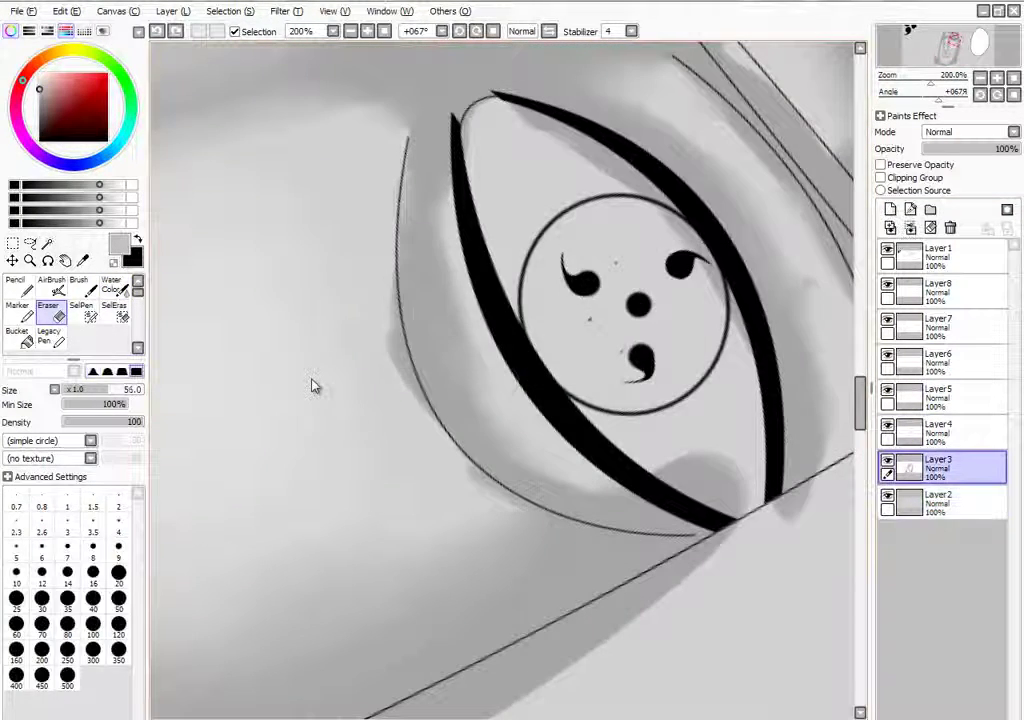
{"action": "left_click_drag", "start_coordinate": [385, 262], "coordinate": [410, 388]}
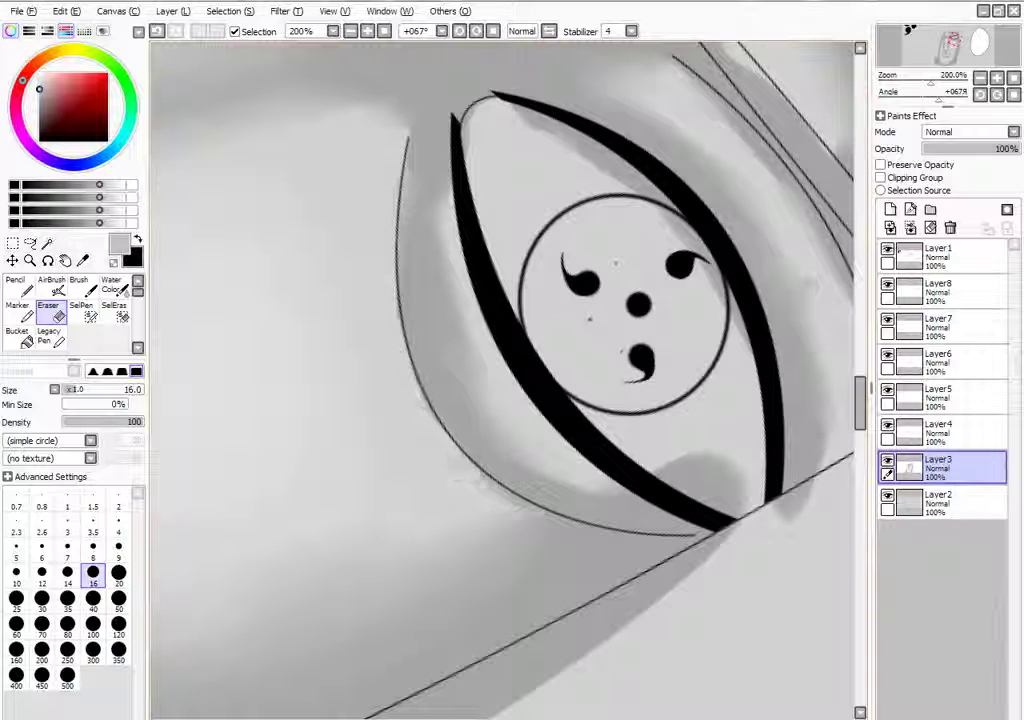
Brush grey shading along the inside of the lower eyelid fold on Layer3 and blend it with the Water Color brush
{"action": "key", "text": "b"}
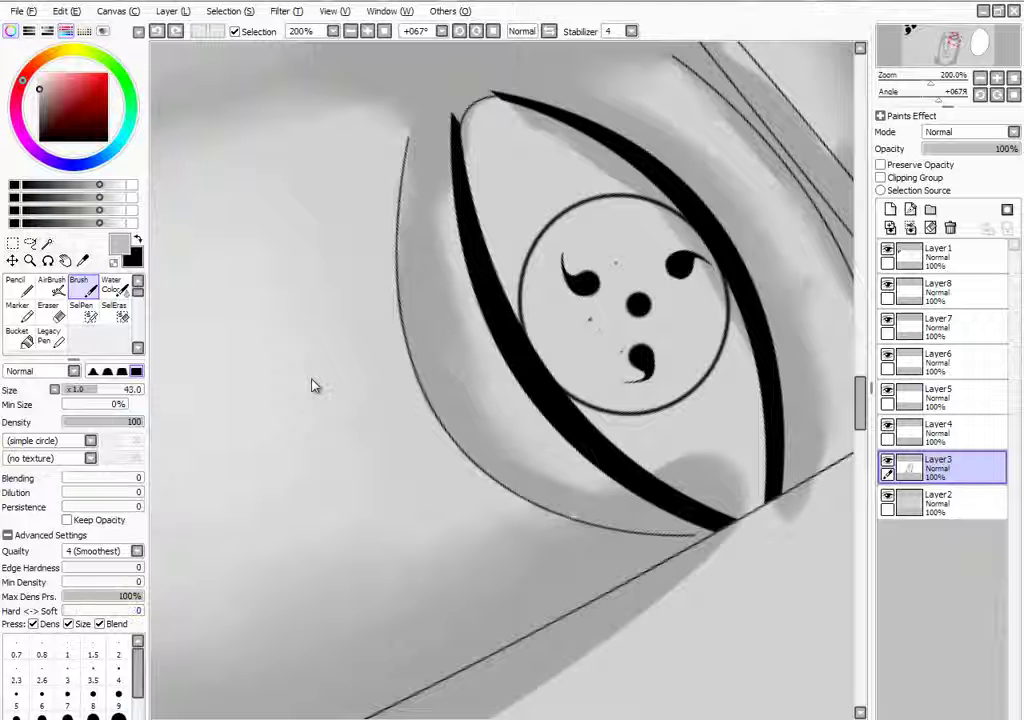
{"action": "left_click_drag", "start_coordinate": [410, 152], "coordinate": [408, 350]}
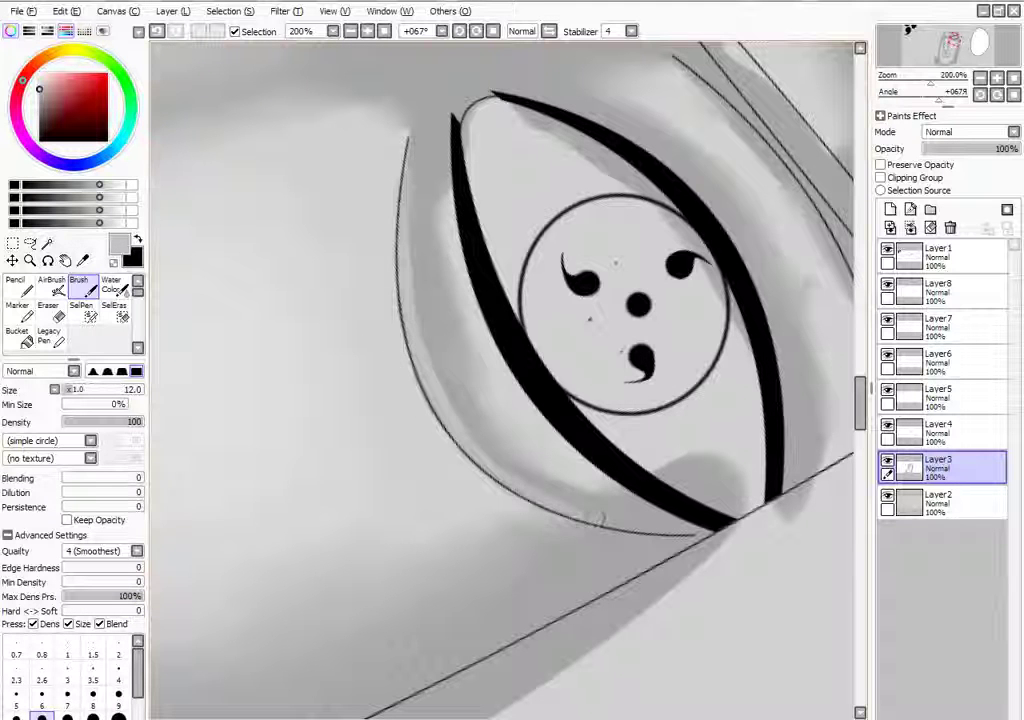
{"action": "key", "text": "c"}
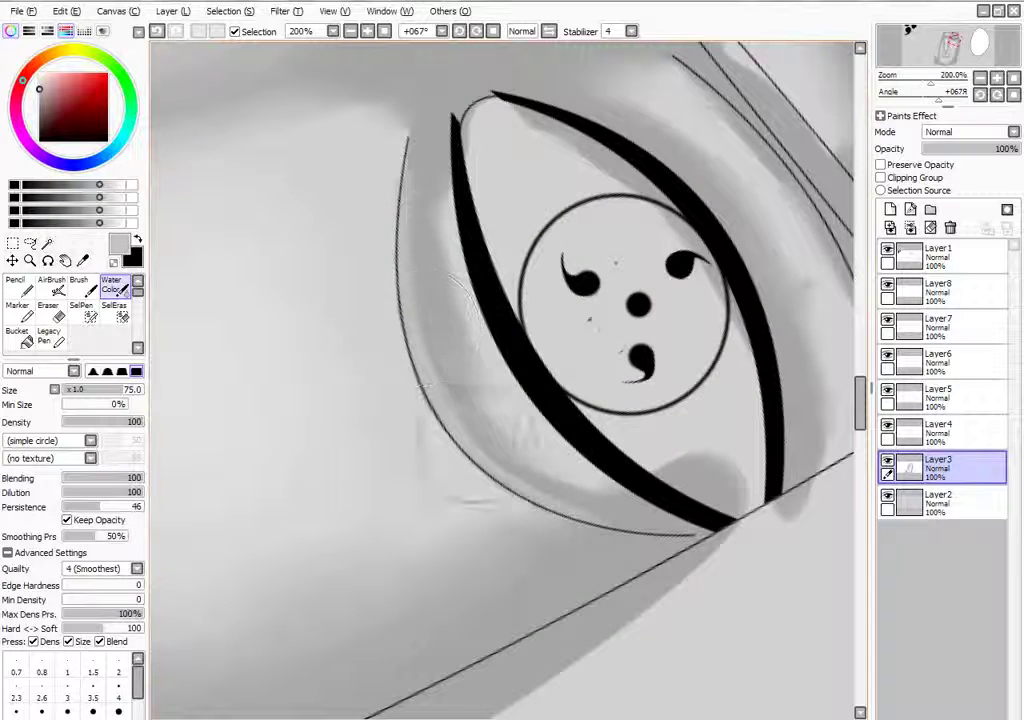
Sample a light grey, brush a highlight on the lower eyelid beside the lash line on Layer3, and blend it
{"action": "key", "text": "ctrl+0"}
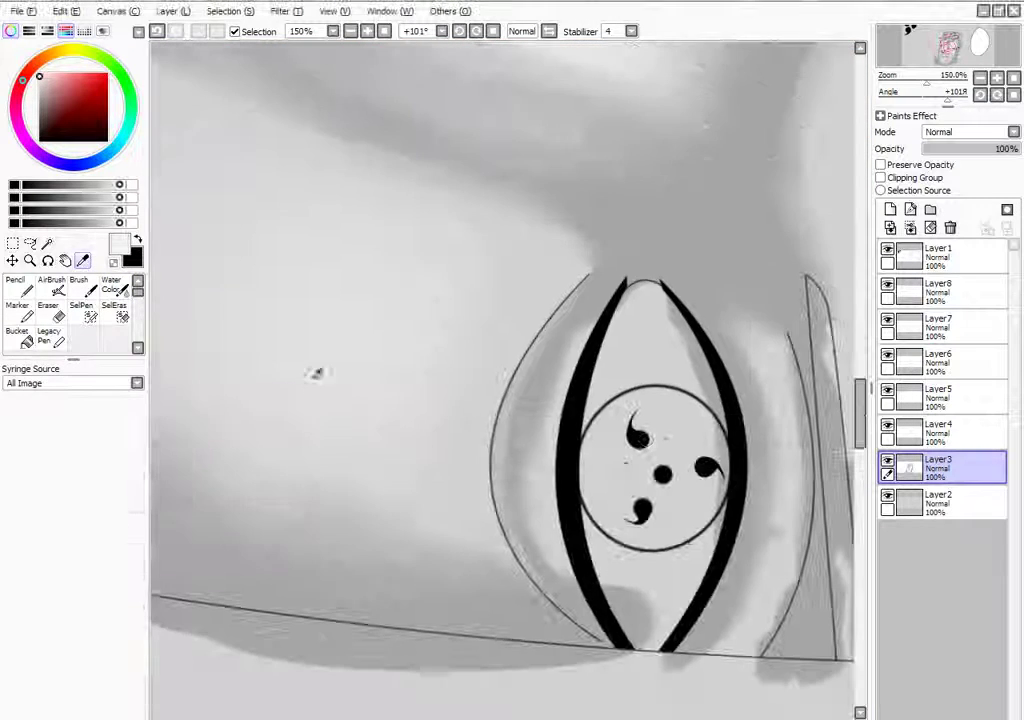
{"action": "key", "text": "b"}
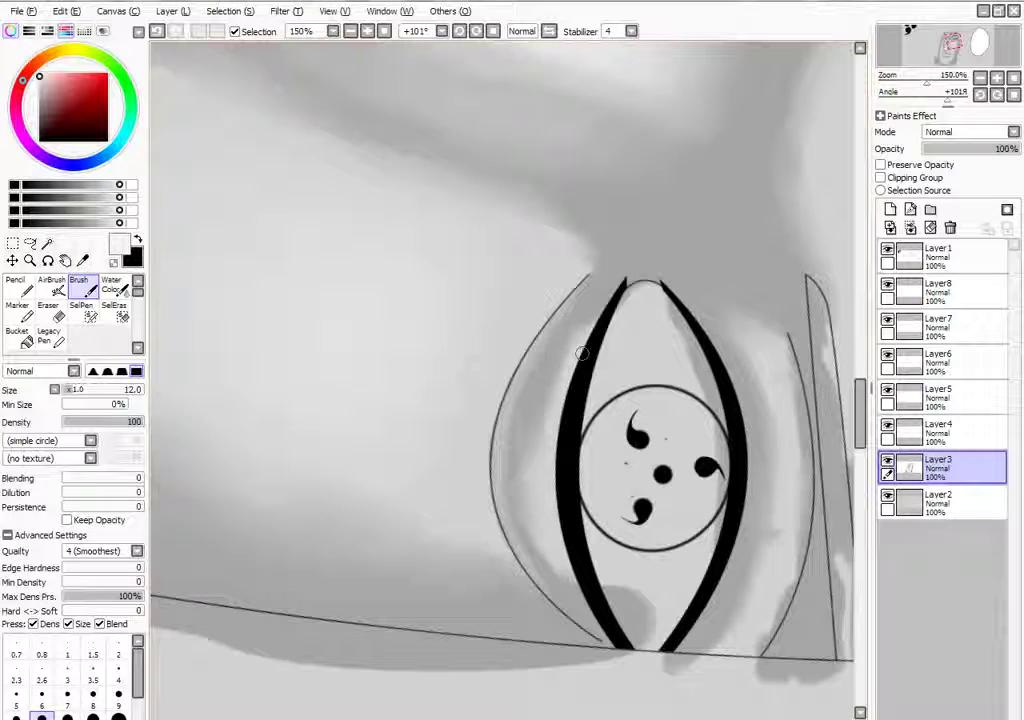
{"action": "key", "text": "c"}
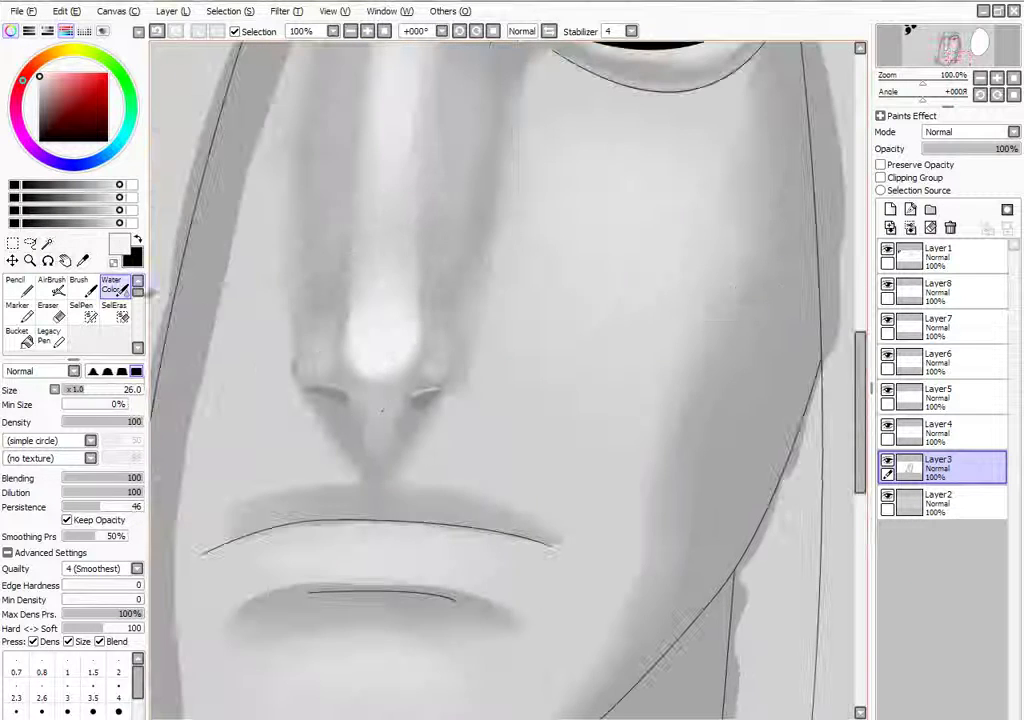
Brush sampled light grey reflected light along the jaw edge and into the cheek shadow on Layer8 with the Brush at size 27
{"action": "key", "text": "alt"}
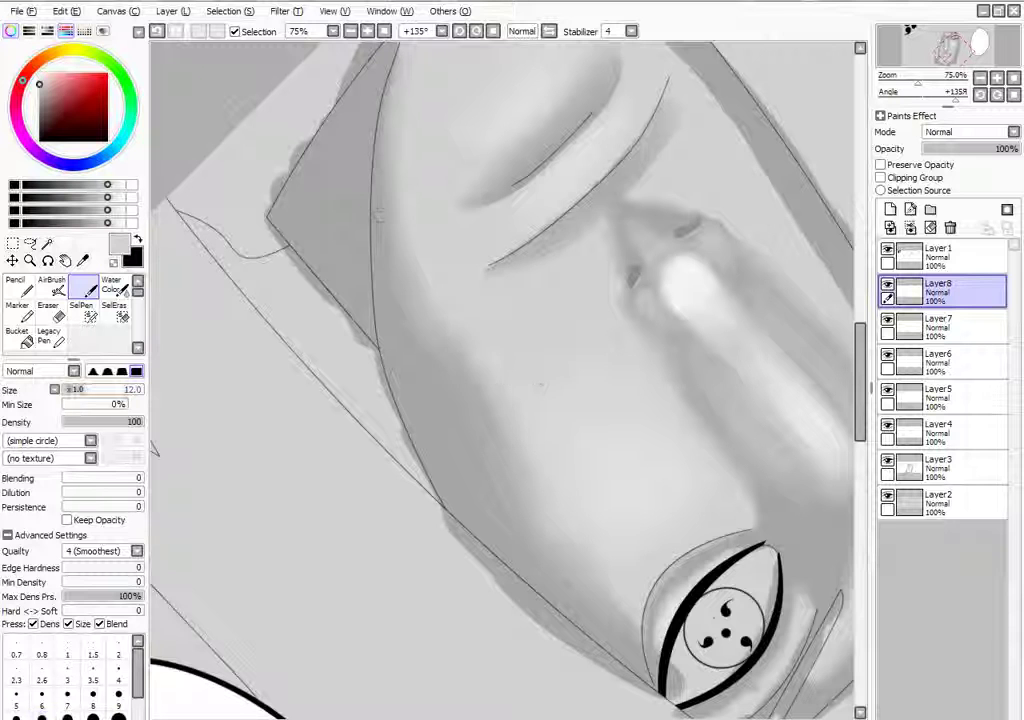
{"action": "left_click_drag", "start_coordinate": [398, 400], "coordinate": [378, 213]}
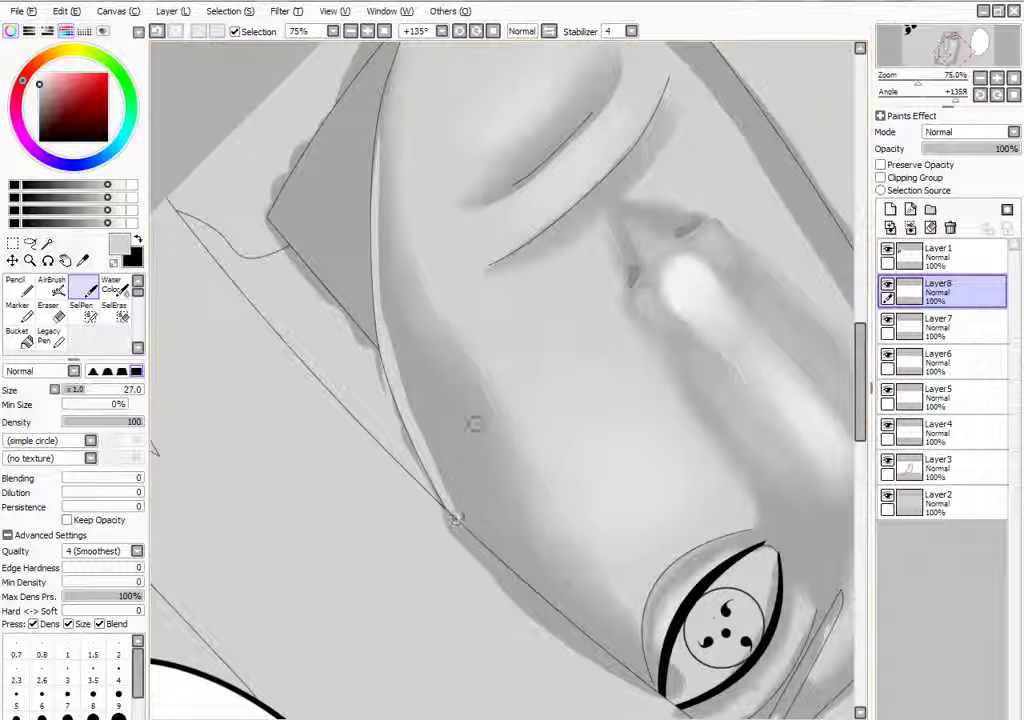
{"action": "left_click_drag", "start_coordinate": [458, 395], "coordinate": [502, 530]}
{"action": "mouse_move", "coordinate": [405, 400]}
{"action": "left_mouse_down"}
{"action": "mouse_move", "coordinate": [395, 445]}
{"action": "mouse_move", "coordinate": [410, 460]}
{"action": "mouse_move", "coordinate": [312, 388]}
{"action": "left_mouse_up"}
{"action": "scroll", "coordinate": [535, 375], "scroll_direction": "up", "scroll_amount": 3}
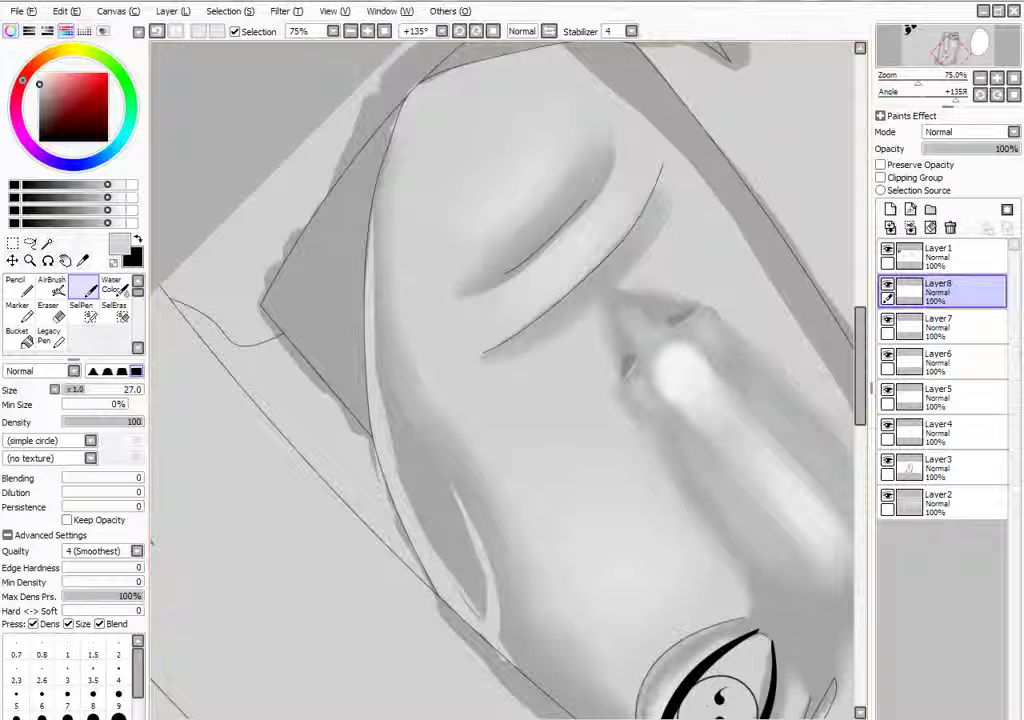
{"action": "scroll", "coordinate": [320, 400], "scroll_direction": "up", "scroll_amount": 2}
{"action": "left_click_drag", "start_coordinate": [245, 290], "coordinate": [320, 390]}
{"action": "mouse_move", "coordinate": [690, 415]}
{"action": "left_mouse_down"}
{"action": "mouse_move", "coordinate": [535, 374]}
{"action": "mouse_move", "coordinate": [580, 316]}
{"action": "left_mouse_up"}
Blend the jaw and cheek reflected light on Layer8 with the Water Color brush at size 26
{"action": "key", "text": "c"}
{"action": "left_click_drag", "start_coordinate": [230, 305], "coordinate": [290, 405]}
{"action": "left_click_drag", "start_coordinate": [258, 358], "coordinate": [321, 449]}
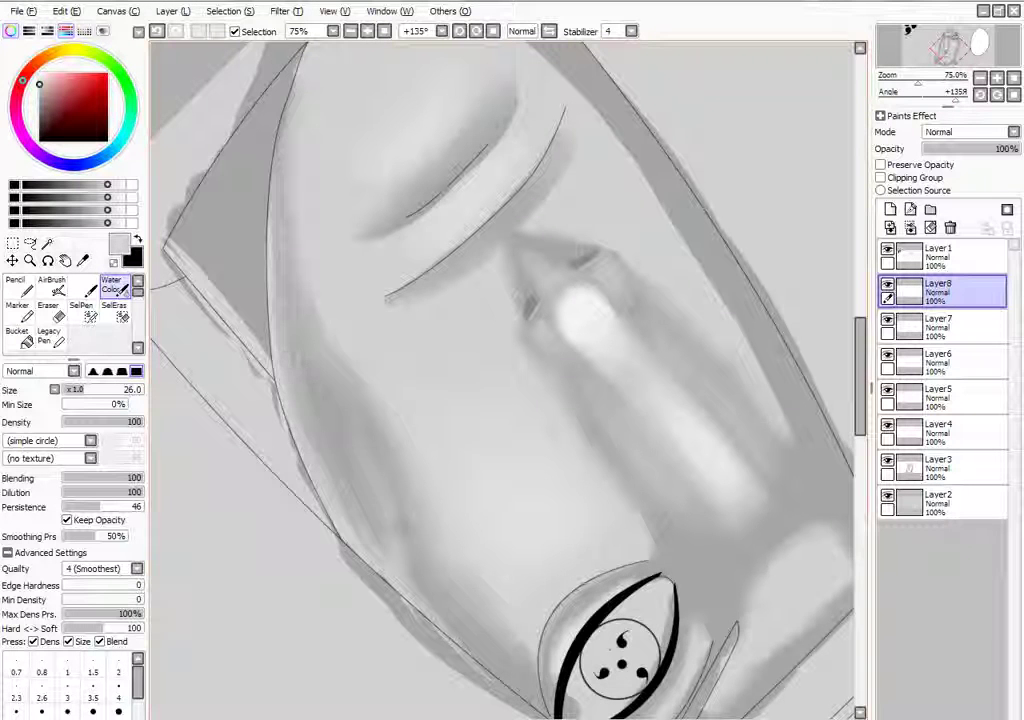
Blend the light strip along the neck's outer edge into the neck shadow on Layer8
{"action": "scroll", "coordinate": [541, 389], "scroll_direction": "down", "scroll_amount": 5}
{"action": "key", "text": "Home"}
{"action": "scroll", "coordinate": [540, 382], "scroll_direction": "up", "scroll_amount": 5}
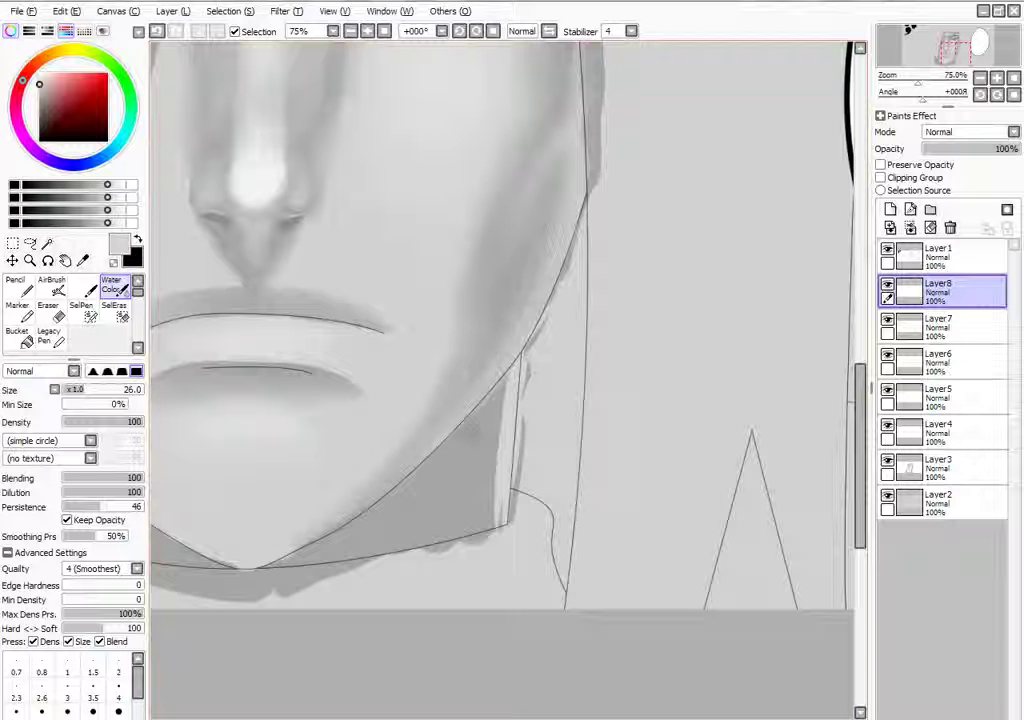
{"action": "left_click_drag", "start_coordinate": [503, 372], "coordinate": [490, 528]}
{"action": "left_click_drag", "start_coordinate": [390, 328], "coordinate": [678, 285]}
Soften the shadows around the lips on Layer3 with the Water Color brush
{"action": "double_click", "coordinate": [938, 459]}
{"action": "key", "text": "Escape"}
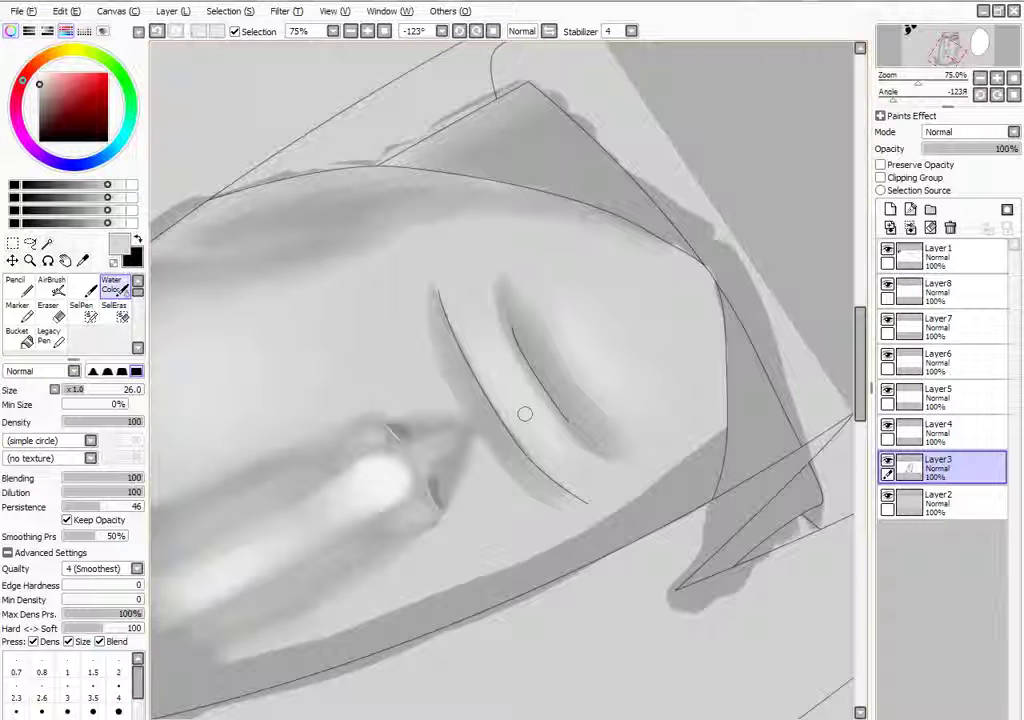
{"action": "mouse_move", "coordinate": [404, 217]}
{"action": "left_mouse_down"}
{"action": "mouse_move", "coordinate": [544, 290]}
{"action": "mouse_move", "coordinate": [549, 391]}
{"action": "left_mouse_up"}
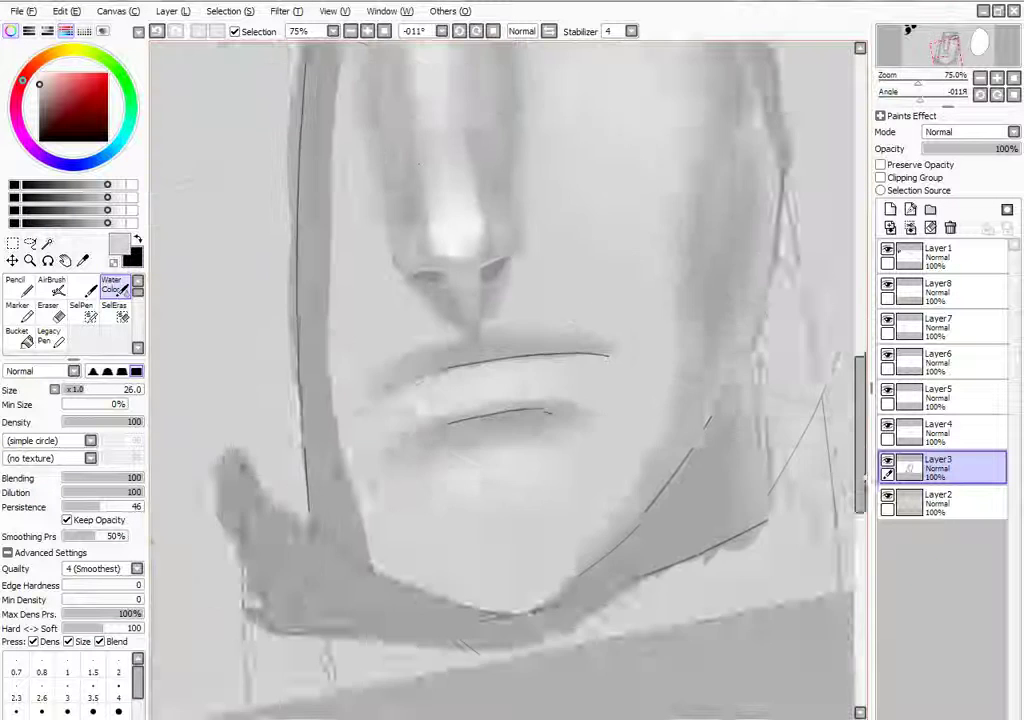
Brush light grey highlights on both sides of the nose base above the upper lip on Layer7 and blend them
{"action": "scroll", "coordinate": [549, 391], "scroll_direction": "up", "scroll_amount": 2}
{"action": "left_click", "coordinate": [940, 325]}
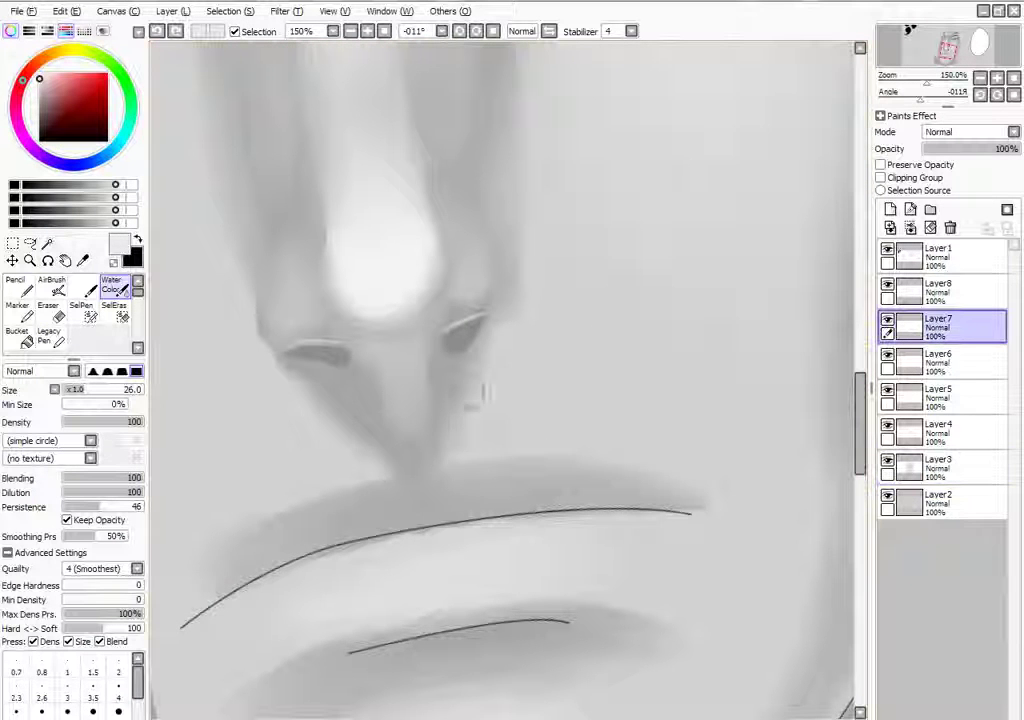
{"action": "key", "text": "b"}
{"action": "key", "text": "c"}
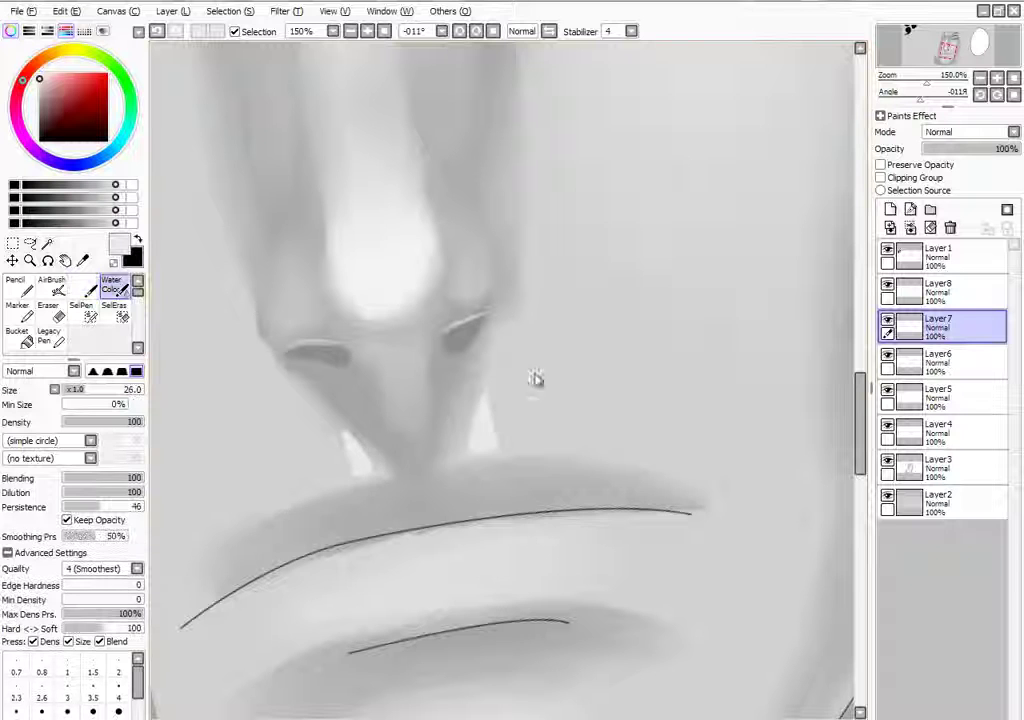
{"action": "key", "text": "Home"}
{"action": "scroll", "coordinate": [534, 374], "scroll_direction": "up", "scroll_amount": 1}
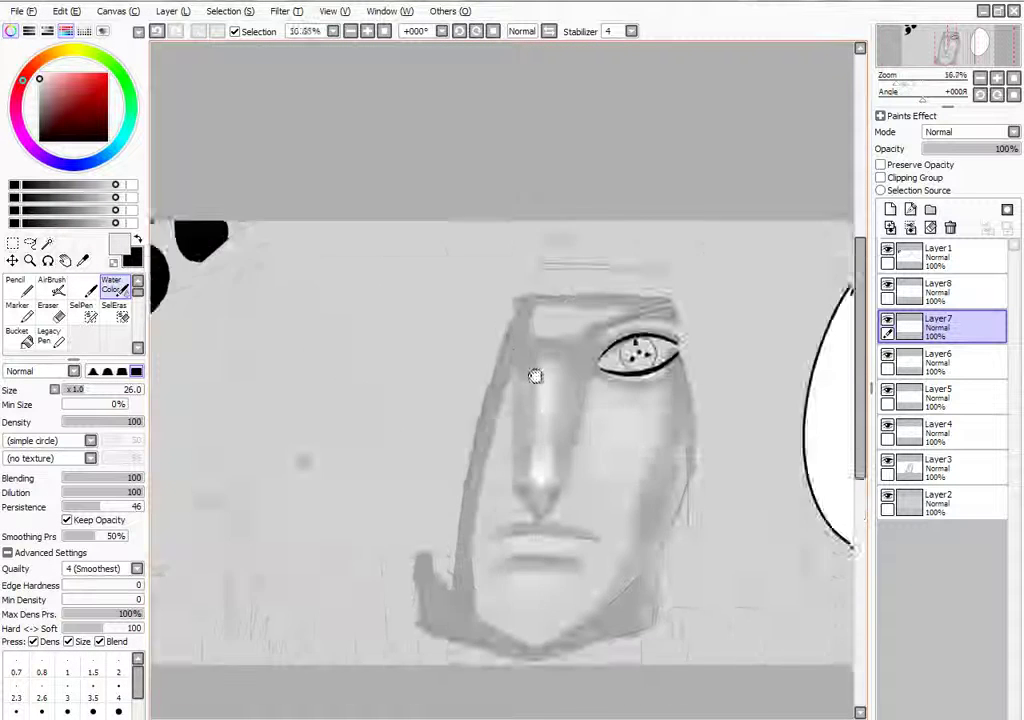
Paint the hair area around the face mid grey on Layer3 with the Brush at size 100
{"action": "scroll", "coordinate": [534, 374], "scroll_direction": "up", "scroll_amount": 3}
{"action": "key", "text": "b"}
{"action": "mouse_move", "coordinate": [340, 100]}
{"action": "left_mouse_down"}
{"action": "mouse_move", "coordinate": [290, 290]}
{"action": "mouse_move", "coordinate": [330, 100]}
{"action": "mouse_move", "coordinate": [230, 480]}
{"action": "mouse_move", "coordinate": [300, 120]}
{"action": "mouse_move", "coordinate": [210, 400]}
{"action": "left_mouse_up"}
{"action": "mouse_move", "coordinate": [400, 200]}
{"action": "left_mouse_down"}
{"action": "mouse_move", "coordinate": [480, 87]}
{"action": "mouse_move", "coordinate": [300, 220]}
{"action": "left_mouse_up"}
{"action": "mouse_move", "coordinate": [180, 170]}
{"action": "left_mouse_down"}
{"action": "mouse_move", "coordinate": [229, 274]}
{"action": "mouse_move", "coordinate": [160, 60]}
{"action": "mouse_move", "coordinate": [150, 550]}
{"action": "left_mouse_up"}
{"action": "mouse_move", "coordinate": [230, 280]}
{"action": "left_mouse_down"}
{"action": "mouse_move", "coordinate": [290, 480]}
{"action": "mouse_move", "coordinate": [230, 540]}
{"action": "mouse_move", "coordinate": [220, 100]}
{"action": "mouse_move", "coordinate": [255, 200]}
{"action": "mouse_move", "coordinate": [312, 265]}
{"action": "left_mouse_up"}
{"action": "left_click_drag", "start_coordinate": [260, 200], "coordinate": [235, 280]}
{"action": "left_click_drag", "start_coordinate": [200, 90], "coordinate": [210, 330]}
{"action": "mouse_move", "coordinate": [526, 259]}
{"action": "left_mouse_down"}
{"action": "mouse_move", "coordinate": [531, 430]}
{"action": "mouse_move", "coordinate": [533, 374]}
{"action": "left_mouse_up"}
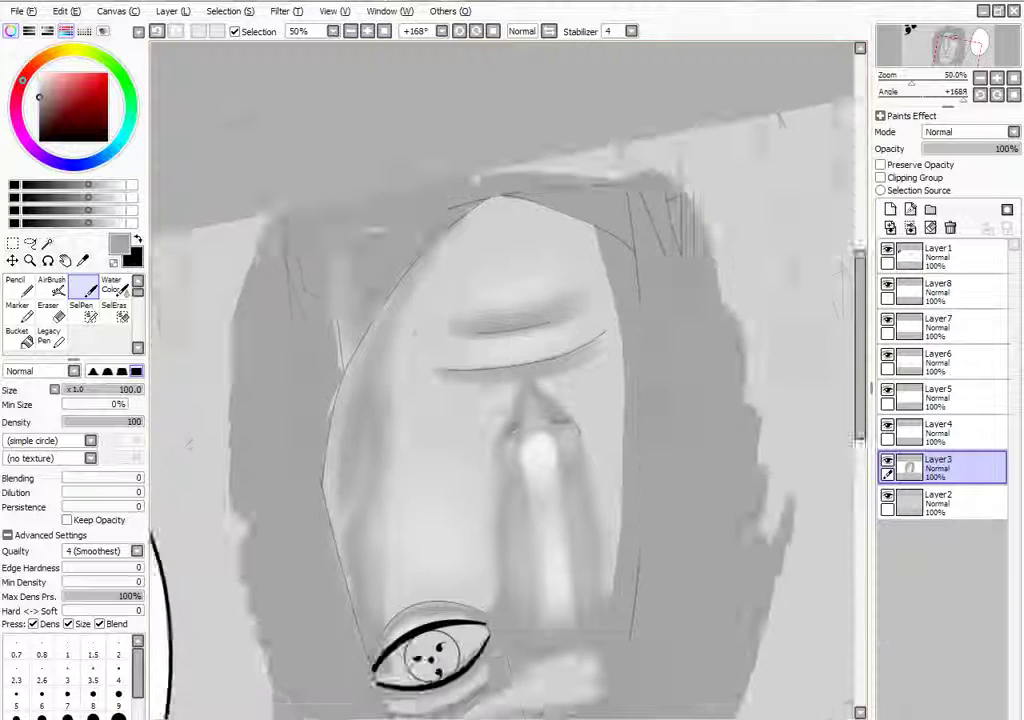
Blend the grey along the cheek edge beside the hair on Layer3 with the Water Color brush at size 48
{"action": "key", "text": "Home"}
{"action": "left_click_drag", "start_coordinate": [743, 293], "coordinate": [623, 210]}
{"action": "key", "text": "c"}
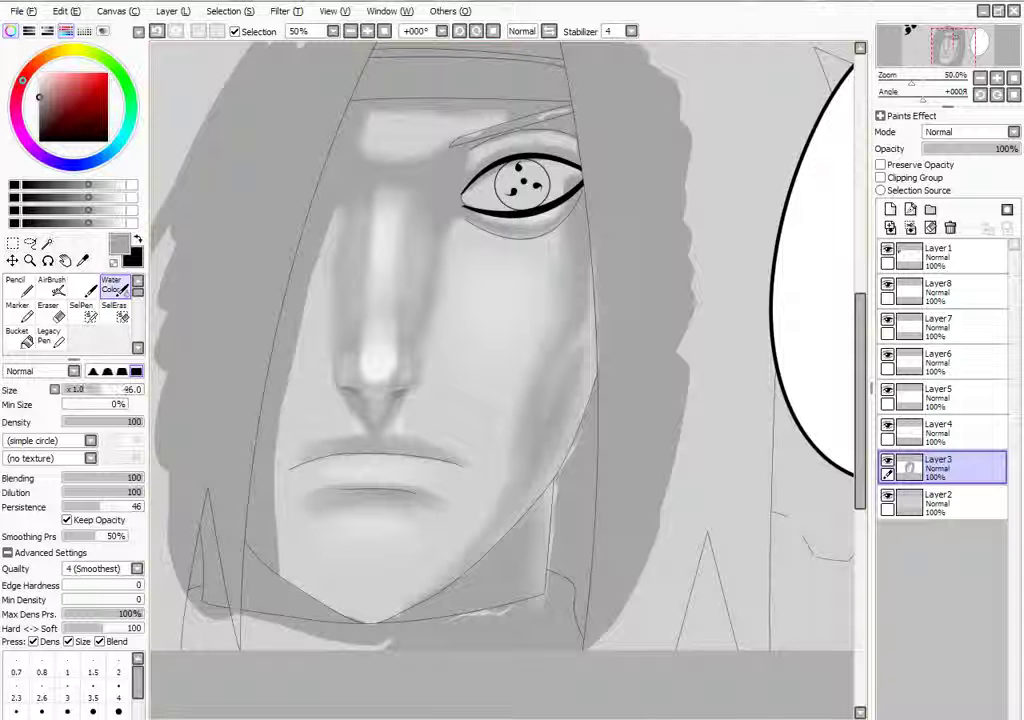
{"action": "left_click_drag", "start_coordinate": [278, 406], "coordinate": [283, 506]}
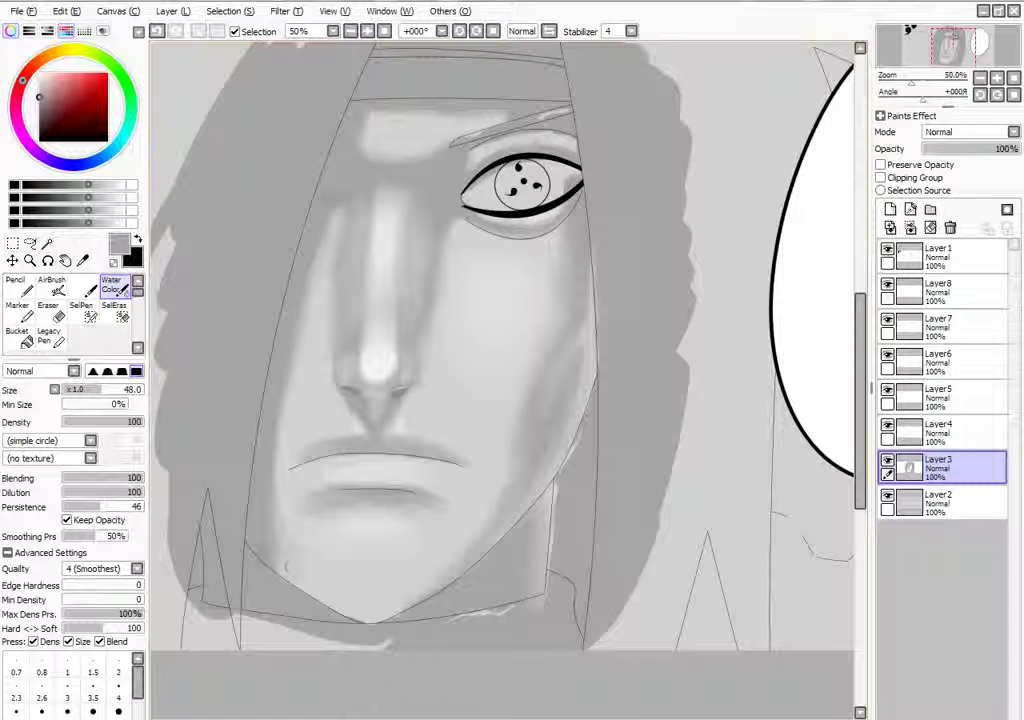
{"action": "left_click_drag", "start_coordinate": [285, 390], "coordinate": [265, 545]}
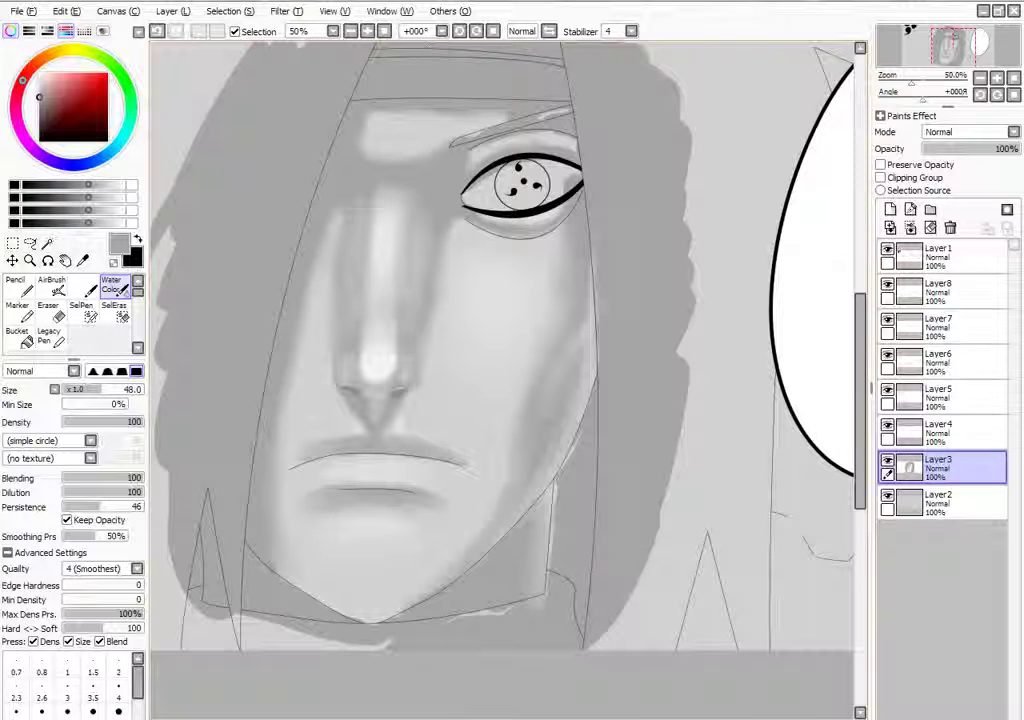
{"action": "left_click_drag", "start_coordinate": [347, 473], "coordinate": [440, 460]}
{"action": "key", "text": "ctrl+z"}
Brush lighter grey reflected light into the nostril and lower-lip shadows on Layer8 and blend it with the Water Color brush
{"action": "scroll", "coordinate": [312, 343], "scroll_direction": "up", "scroll_amount": 2}
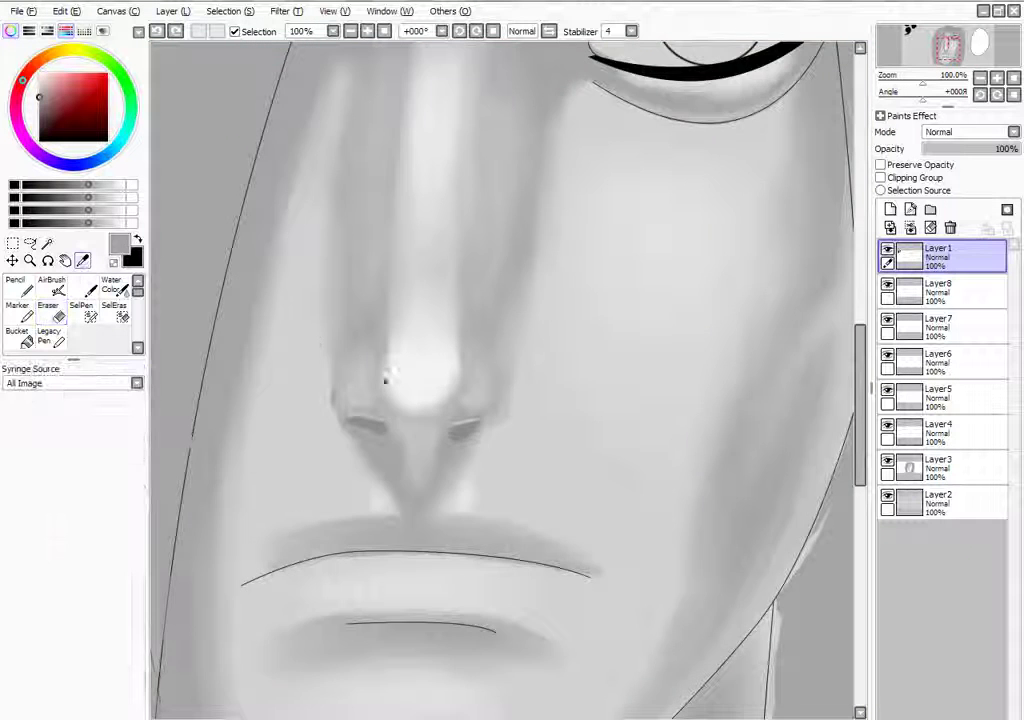
{"action": "left_click_drag", "start_coordinate": [312, 343], "coordinate": [347, 240]}
{"action": "left_click", "coordinate": [940, 290]}
{"action": "left_click_drag", "start_coordinate": [500, 380], "coordinate": [420, 250]}
{"action": "key", "text": "bracketleft"}
{"action": "key", "text": "bracketleft"}
{"action": "key", "text": "bracketleft"}
{"action": "key", "text": "bracketleft"}
{"action": "left_click", "coordinate": [113, 286]}
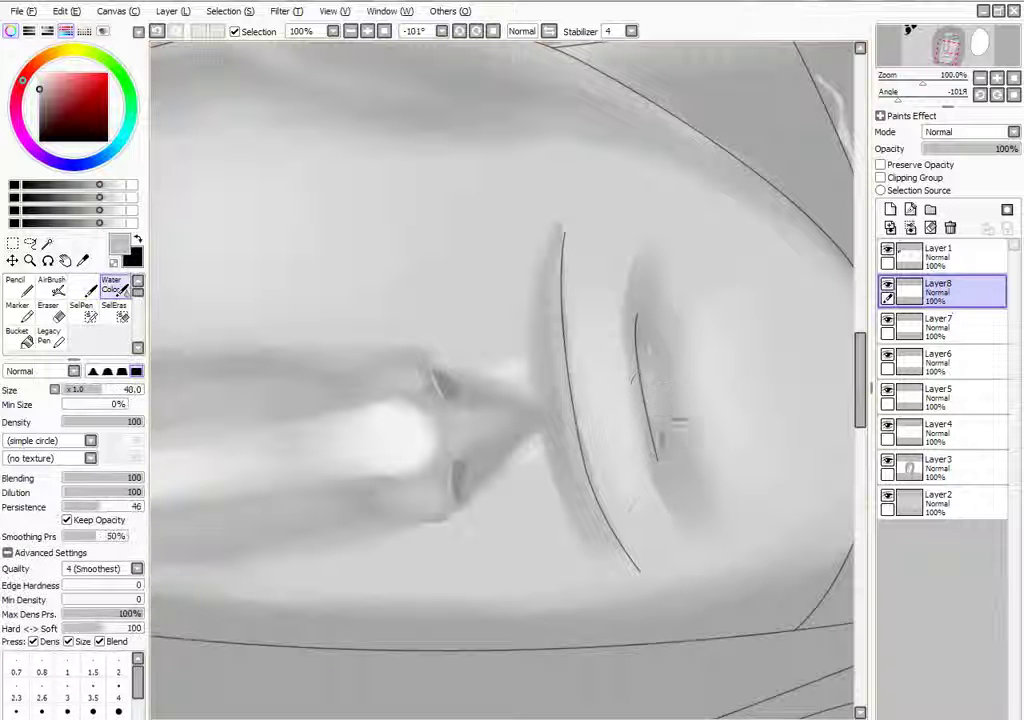
Erase the lip lines and the eyelid crease lines from the line art on Layer1 with a size 16 Eraser
{"action": "left_click", "coordinate": [940, 255]}
{"action": "key", "text": "e"}
{"action": "left_click_drag", "start_coordinate": [560, 228], "coordinate": [568, 335]}
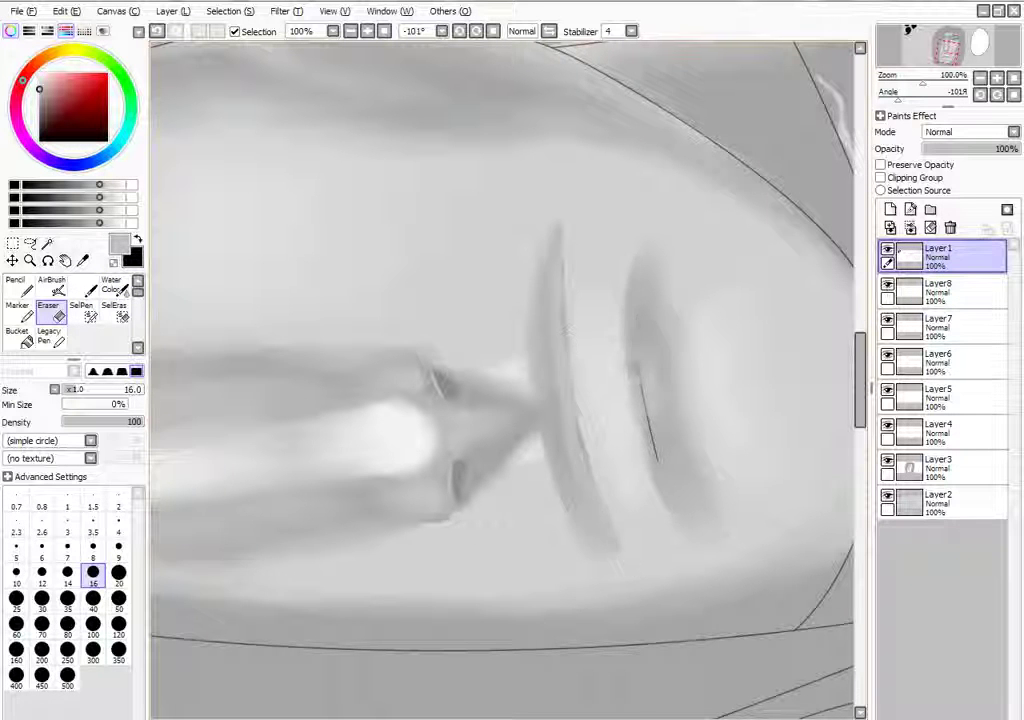
{"action": "left_click_drag", "start_coordinate": [153, 237], "coordinate": [190, 296]}
{"action": "left_click_drag", "start_coordinate": [470, 170], "coordinate": [525, 257]}
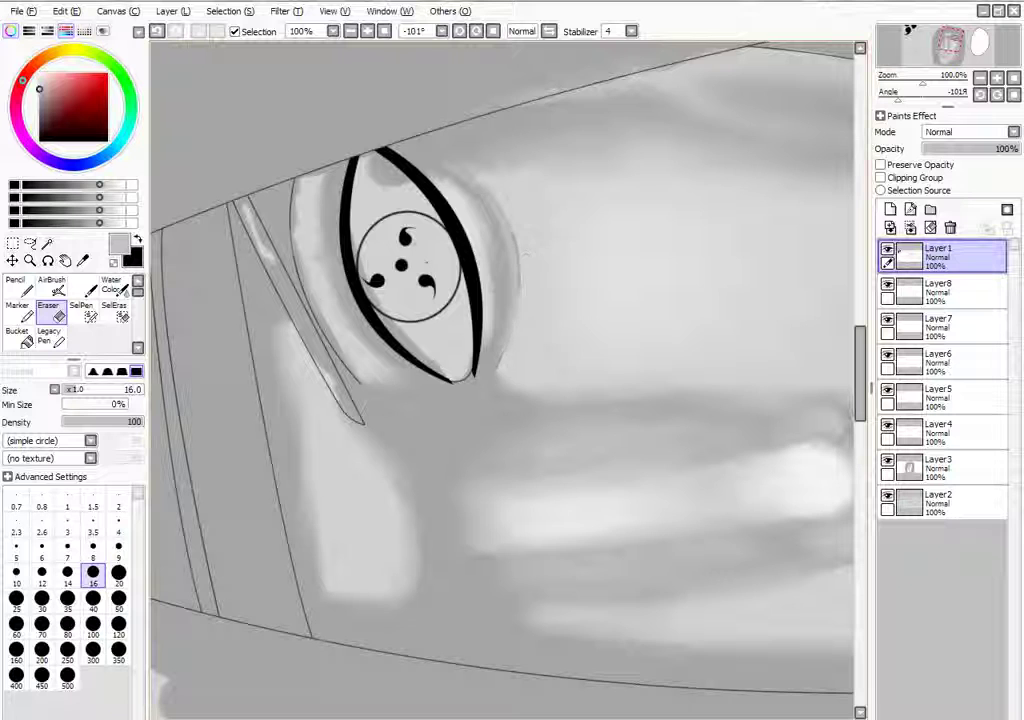
{"action": "left_click_drag", "start_coordinate": [245, 232], "coordinate": [320, 313]}
Smooth the shading around the upper and lower eyelids on Layer3 with the Water Color brush at size 48
{"action": "scroll", "coordinate": [192, 295], "scroll_direction": "up", "scroll_amount": 3}
{"action": "key", "text": "Home"}
{"action": "left_click", "coordinate": [940, 466]}
{"action": "left_click", "coordinate": [83, 289]}
{"action": "left_click", "coordinate": [111, 287]}
{"action": "key", "text": "Delete"}
{"action": "key", "text": "Delete"}
{"action": "key", "text": "Delete"}
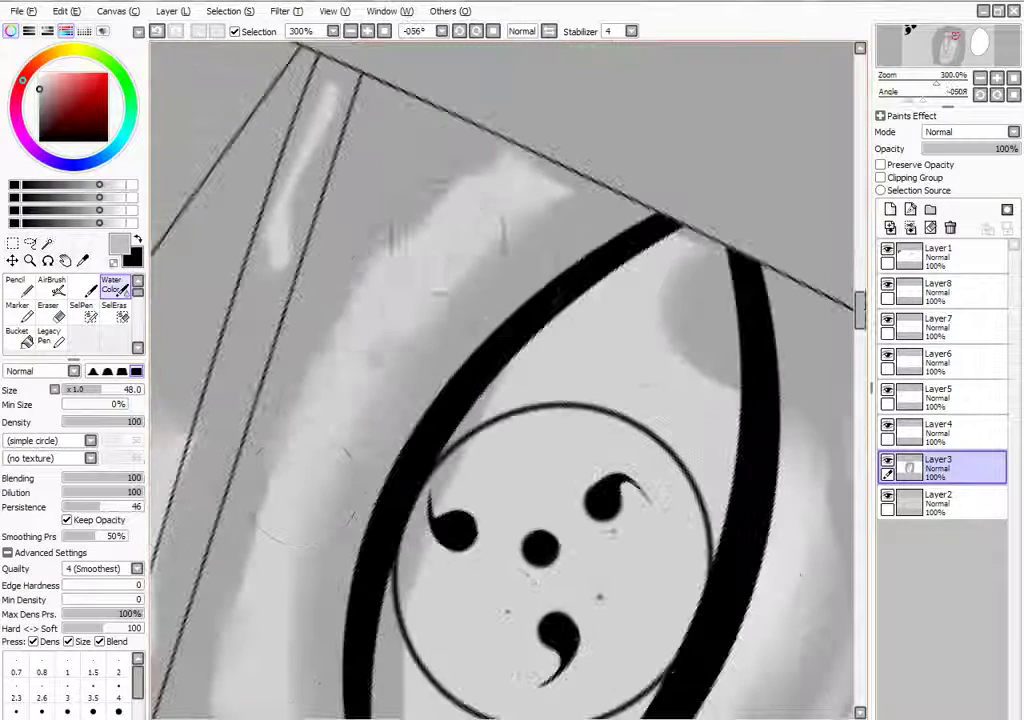
{"action": "scroll", "coordinate": [297, 480], "scroll_direction": "down", "scroll_amount": 1}
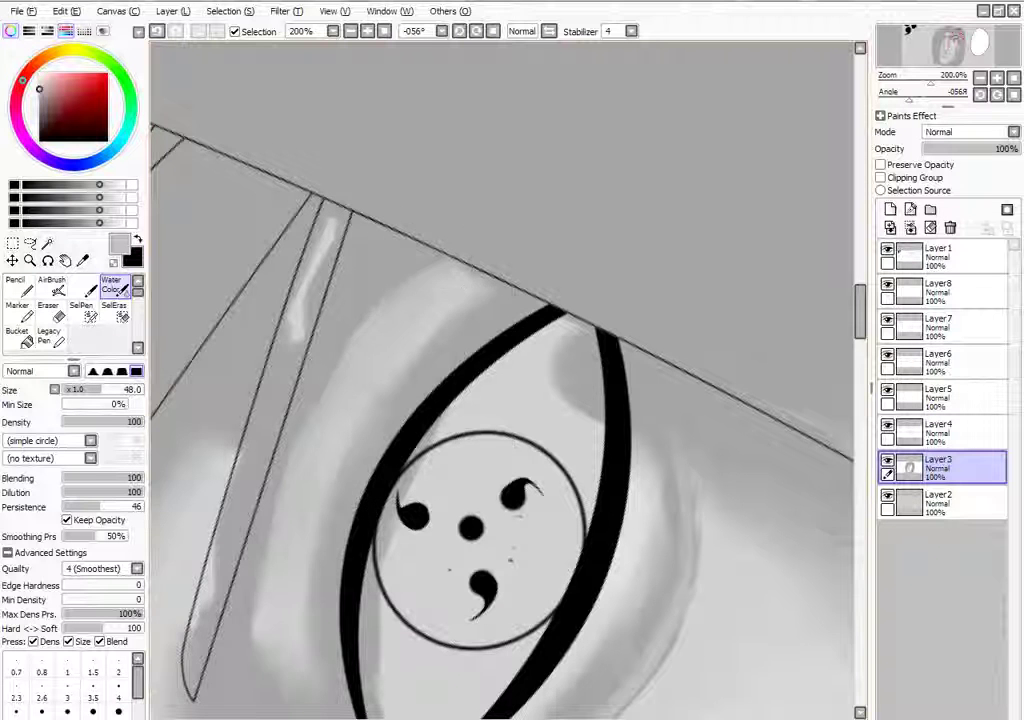
{"action": "scroll", "coordinate": [607, 180], "scroll_direction": "down", "scroll_amount": 1}
{"action": "key", "text": "End"}
{"action": "key", "text": "End"}
{"action": "key", "text": "End"}
{"action": "key", "text": "End"}
{"action": "key", "text": "End"}
{"action": "key", "text": "End"}
{"action": "key", "text": "End"}
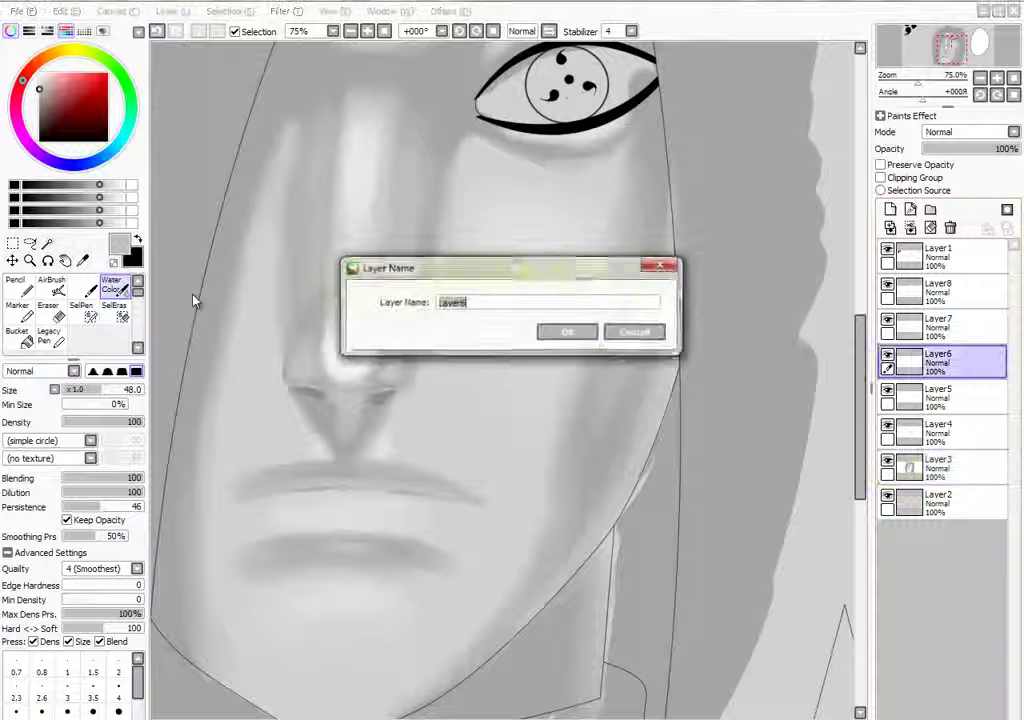
Dismiss the layer naming of Layer6 and blend the reflected light along the cheek and neck on Layer8
{"action": "key", "text": "Return"}
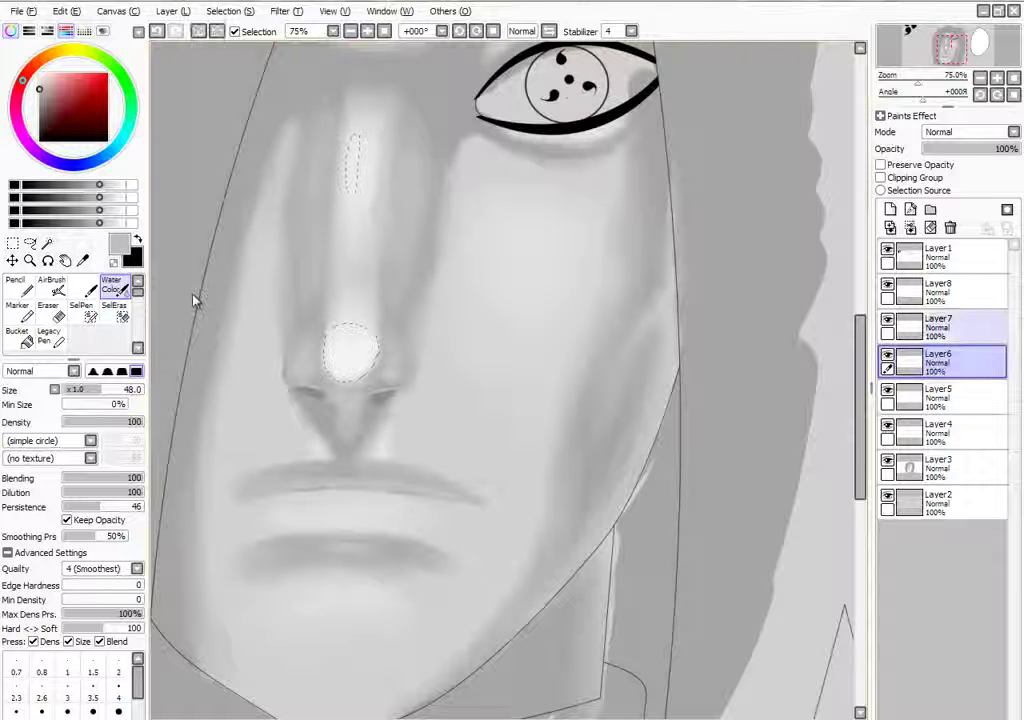
{"action": "left_click", "coordinate": [940, 290]}
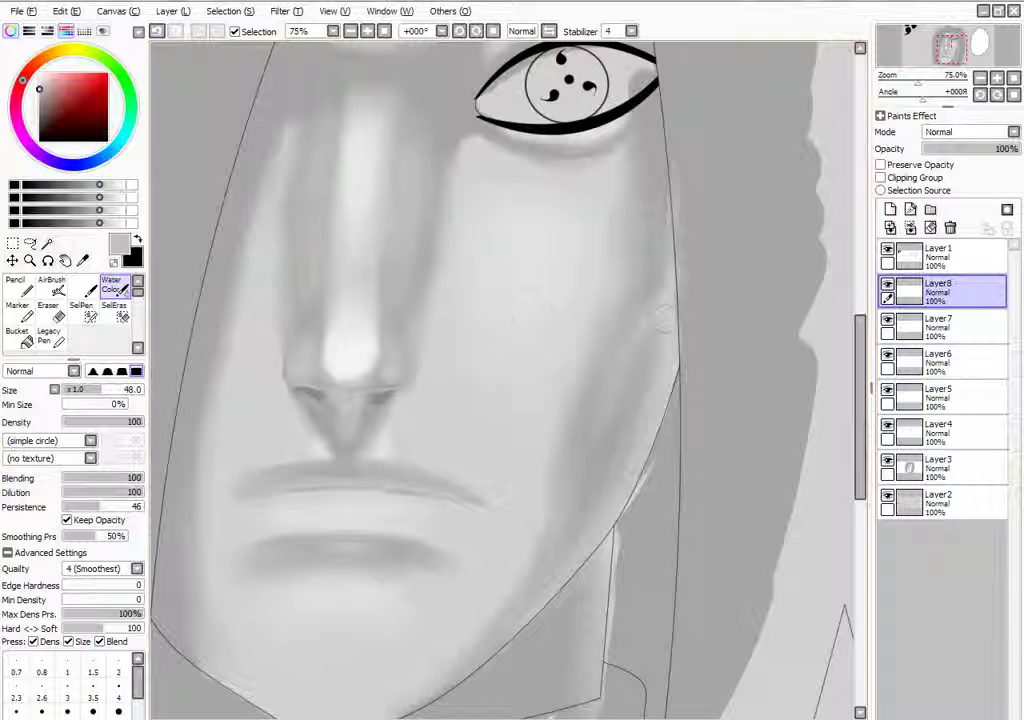
{"action": "left_click_drag", "start_coordinate": [655, 332], "coordinate": [709, 178]}
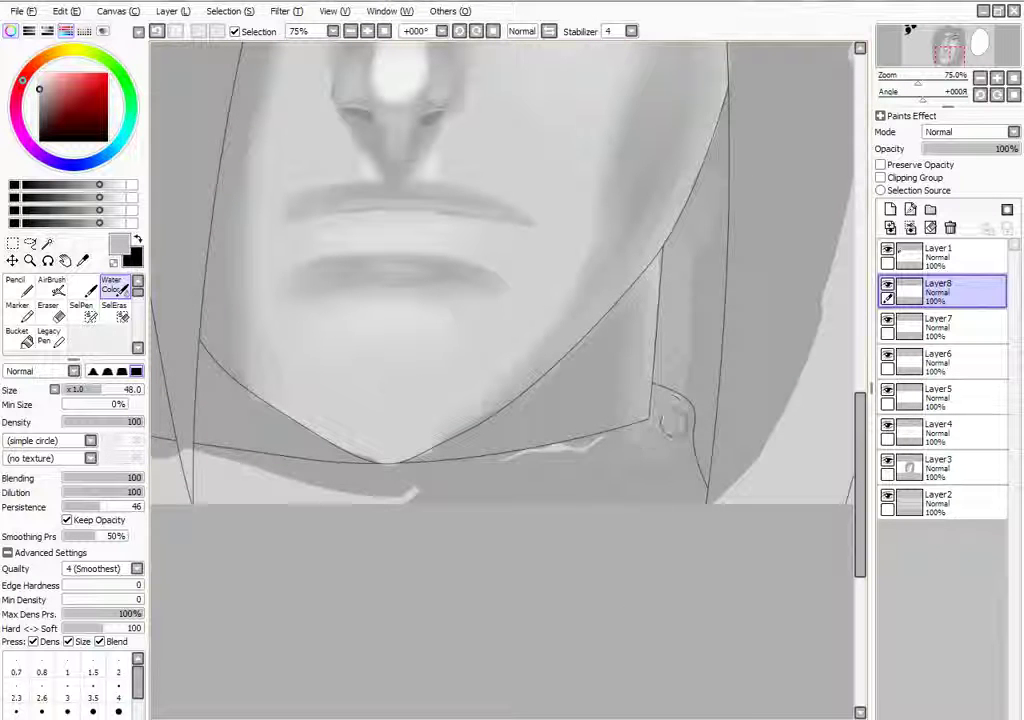
Merge the shading layers into Layer2 and blend the hair shading's outer edges into the background with the Water Color brush at size 100
{"action": "scroll", "coordinate": [196, 300], "scroll_direction": "up", "scroll_amount": 8}
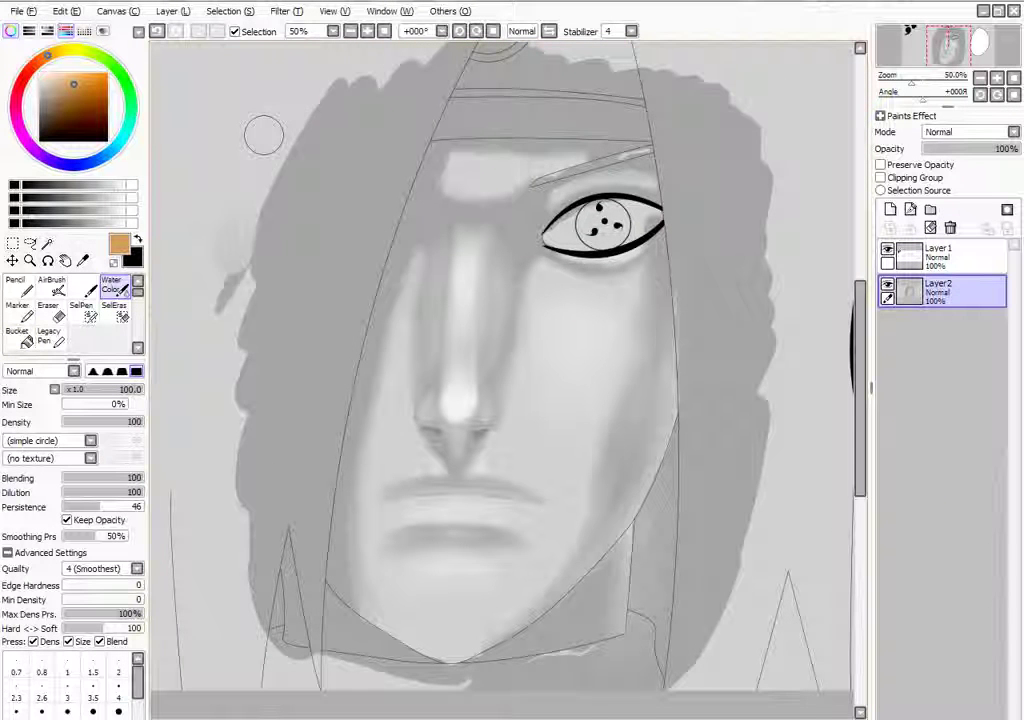
{"action": "left_click_drag", "start_coordinate": [215, 214], "coordinate": [218, 347]}
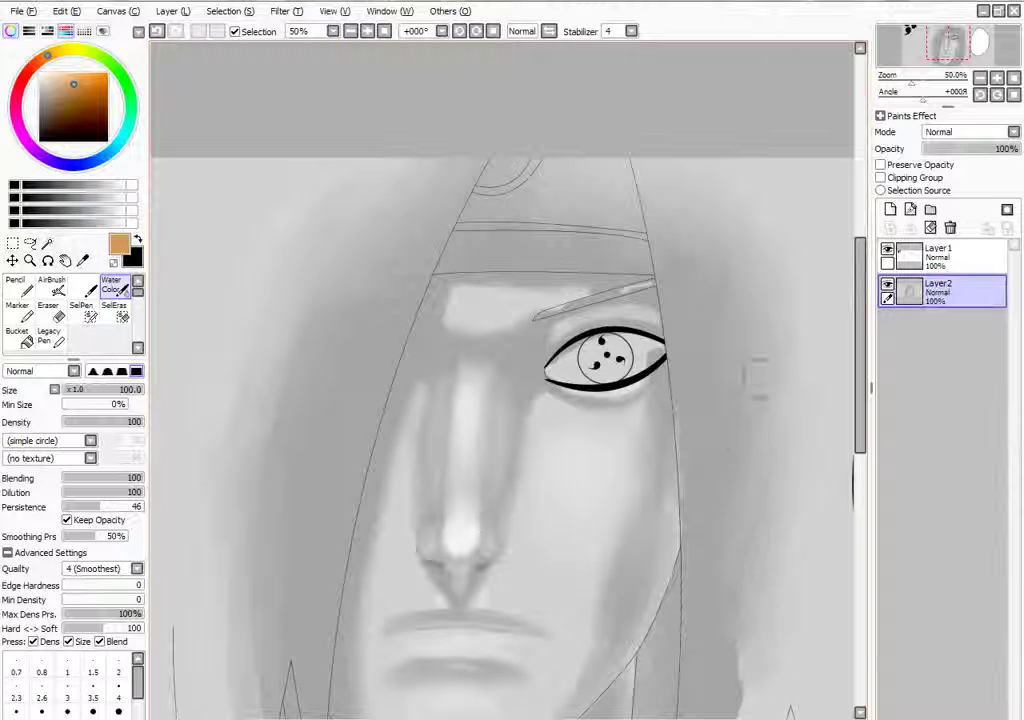
{"action": "scroll", "coordinate": [505, 380], "scroll_direction": "down", "scroll_amount": 5}
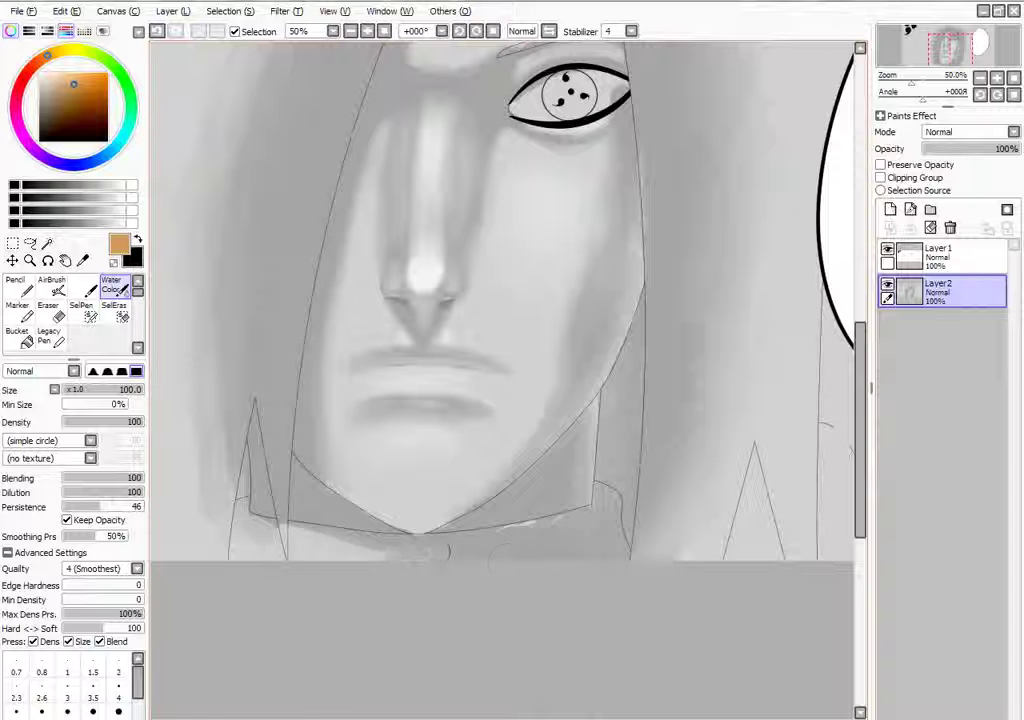
{"action": "scroll", "coordinate": [533, 580], "scroll_direction": "down", "scroll_amount": 1}
{"action": "scroll", "coordinate": [583, 521], "scroll_direction": "up", "scroll_amount": 2}
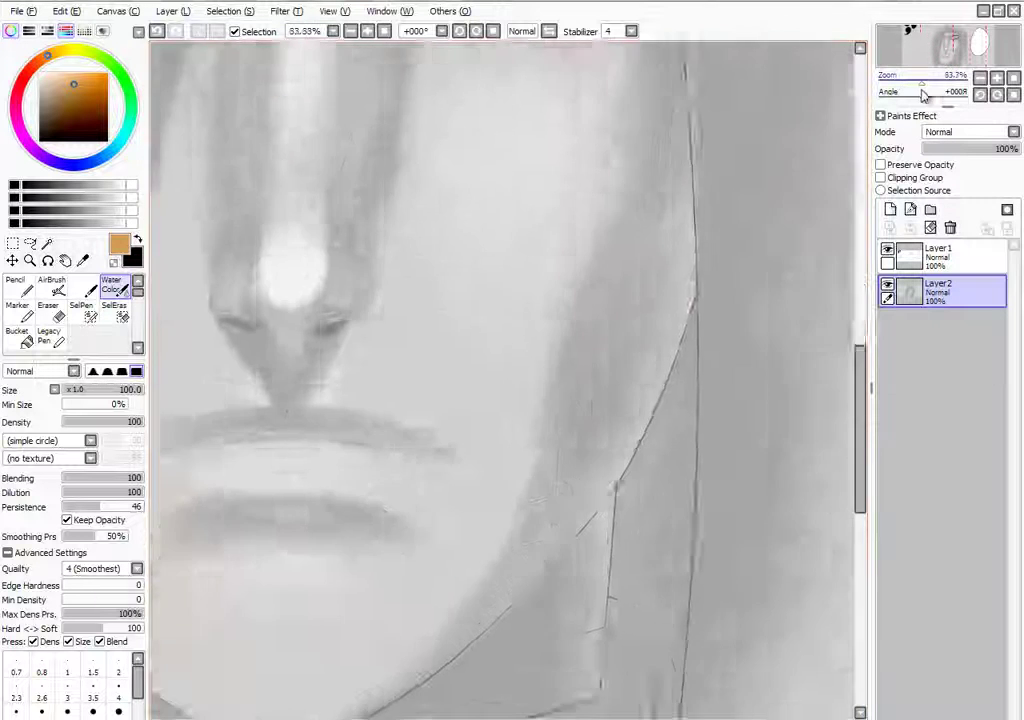
{"action": "scroll", "coordinate": [601, 152], "scroll_direction": "up", "scroll_amount": 2}
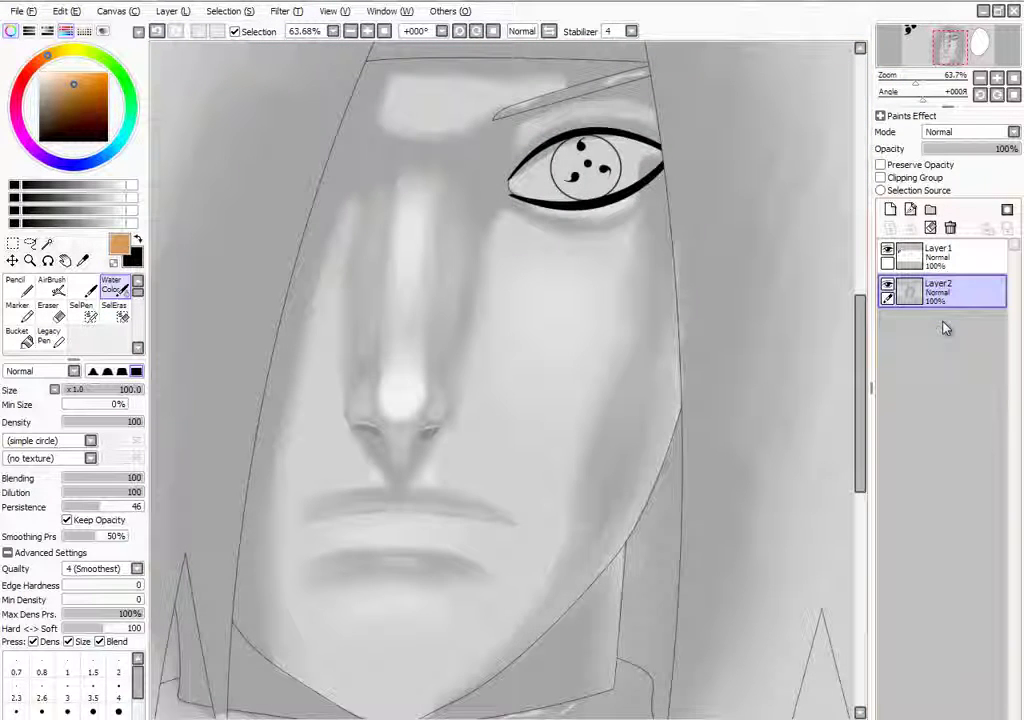